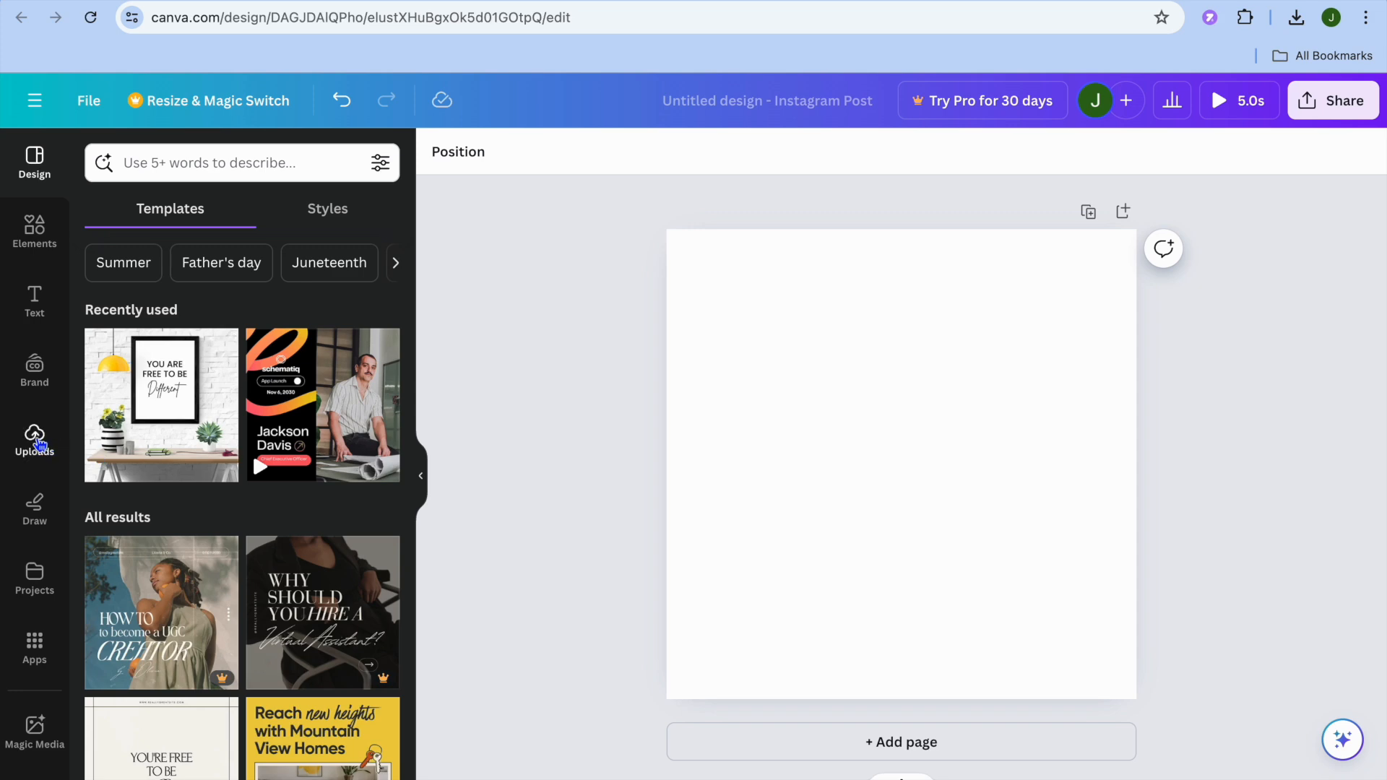
Place the uploaded photo of the white dog running in the forest on the page and set it as the background.
click(36, 442)
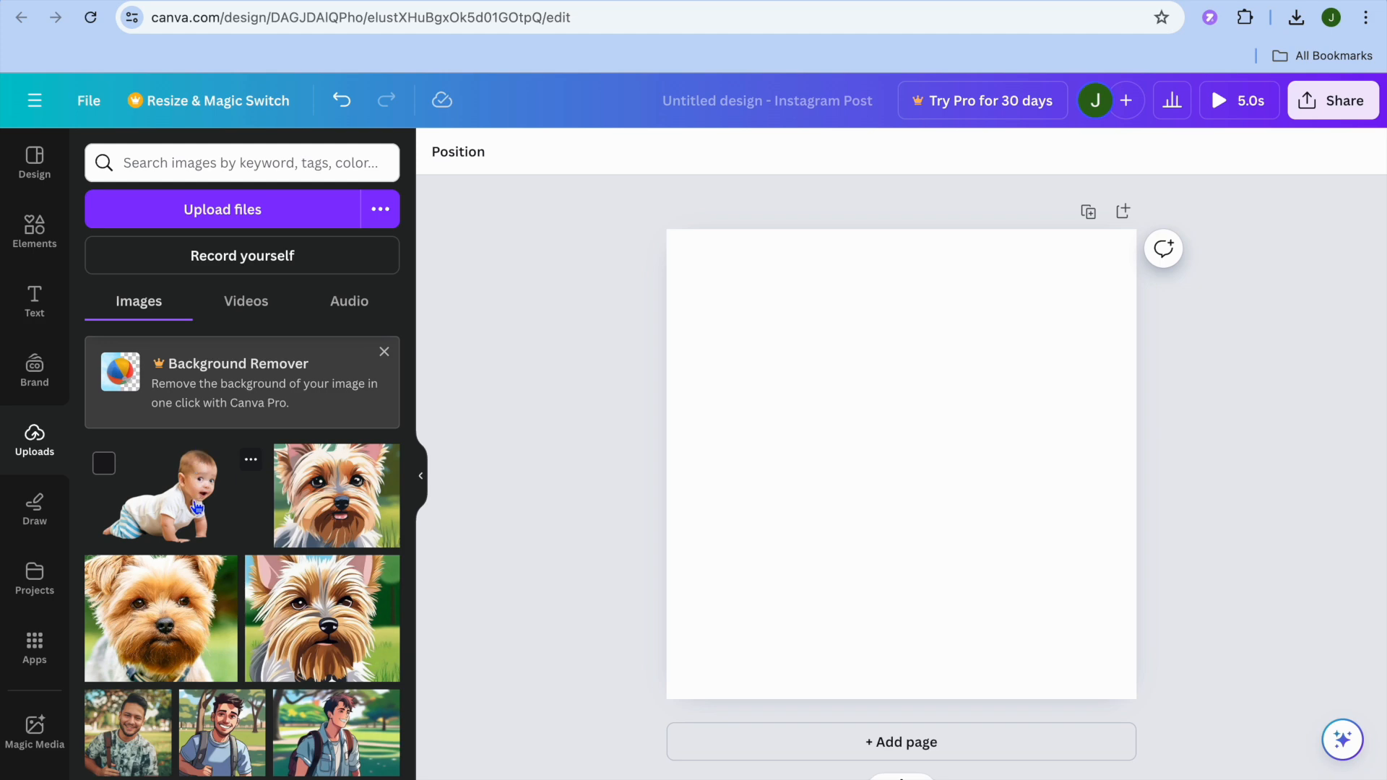
scroll(196, 511, down, 5)
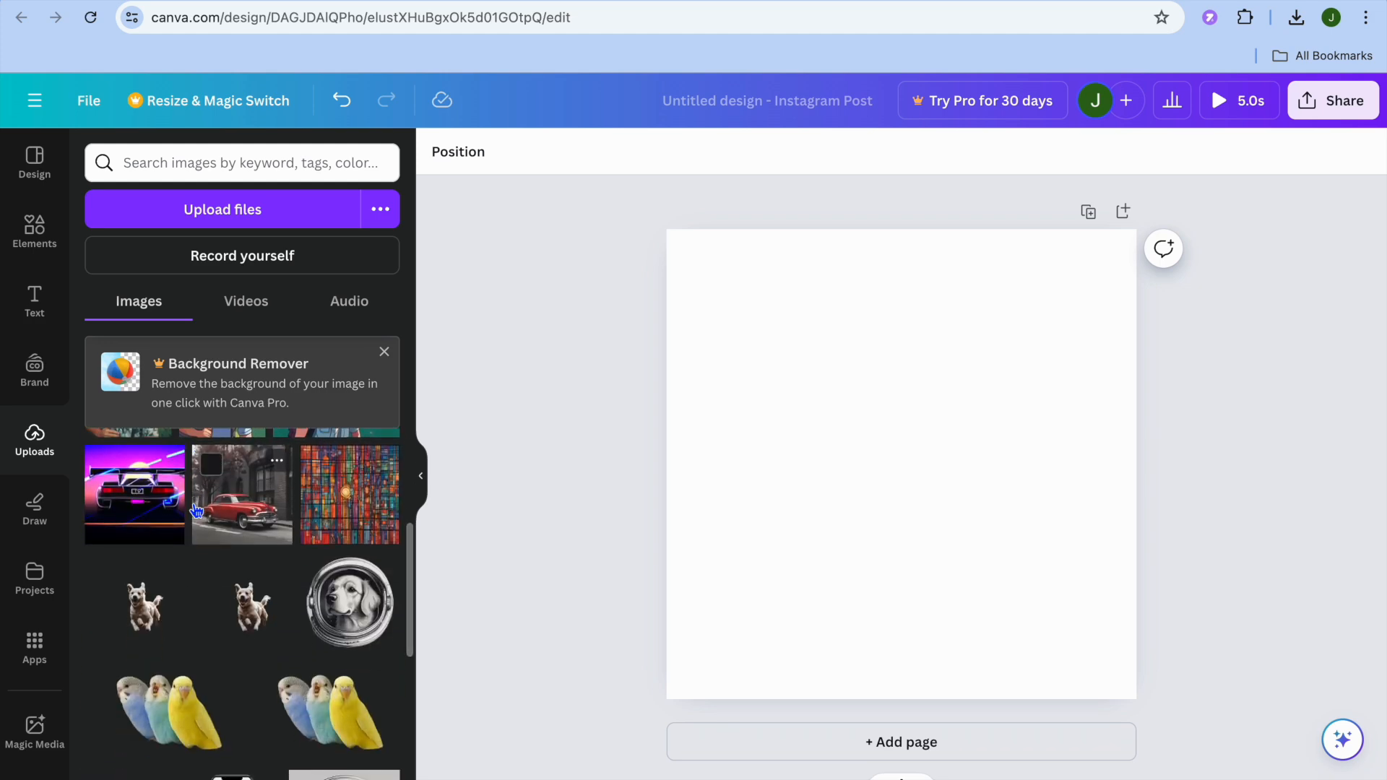
scroll(196, 511, up, 5)
scroll(196, 511, down, 5)
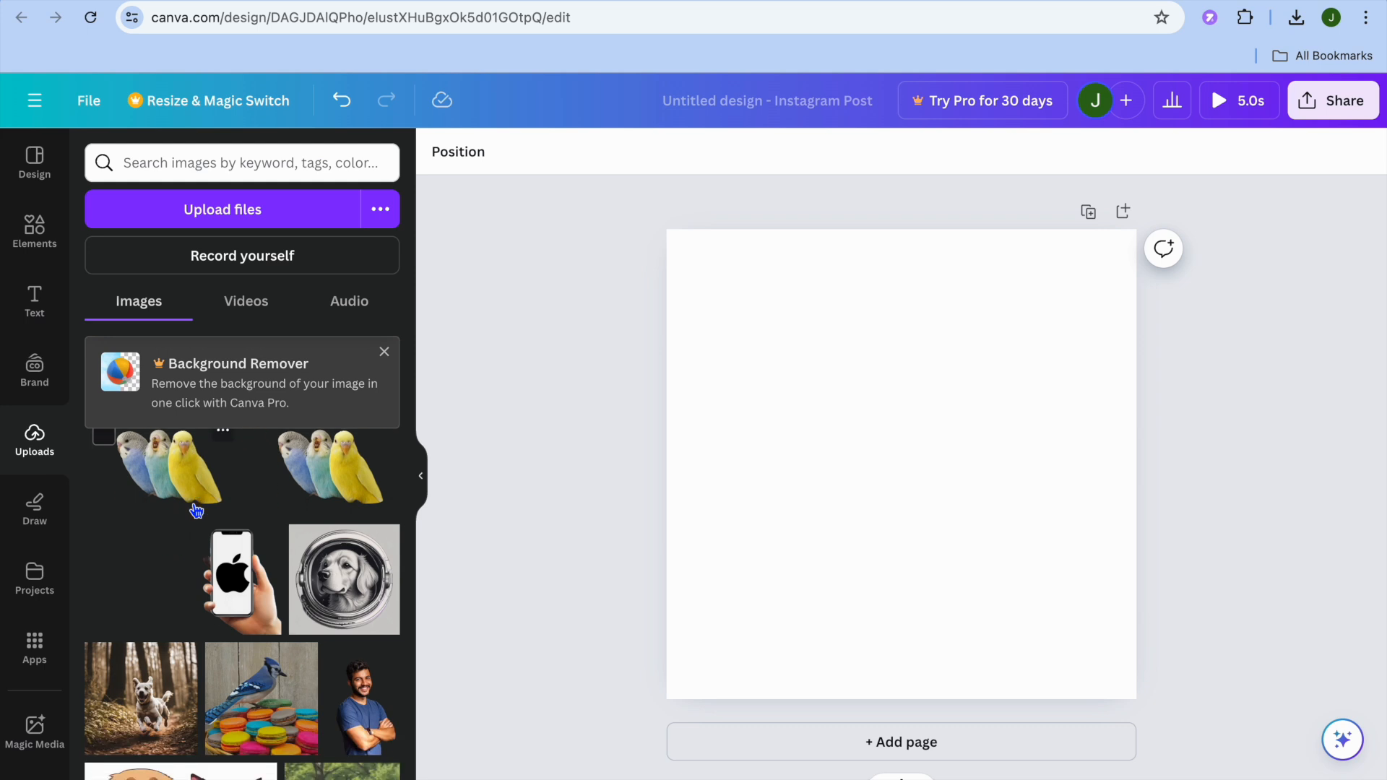
click(141, 717)
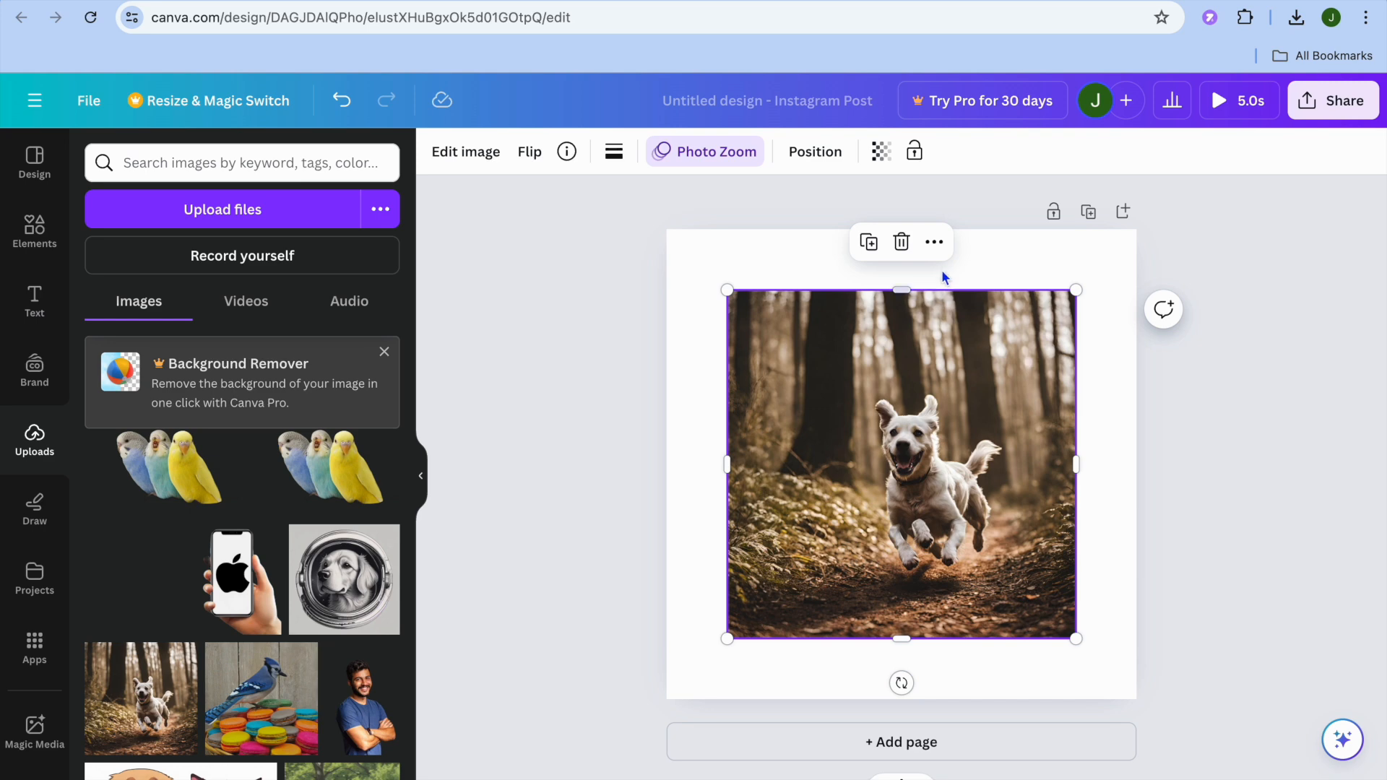
click(934, 241)
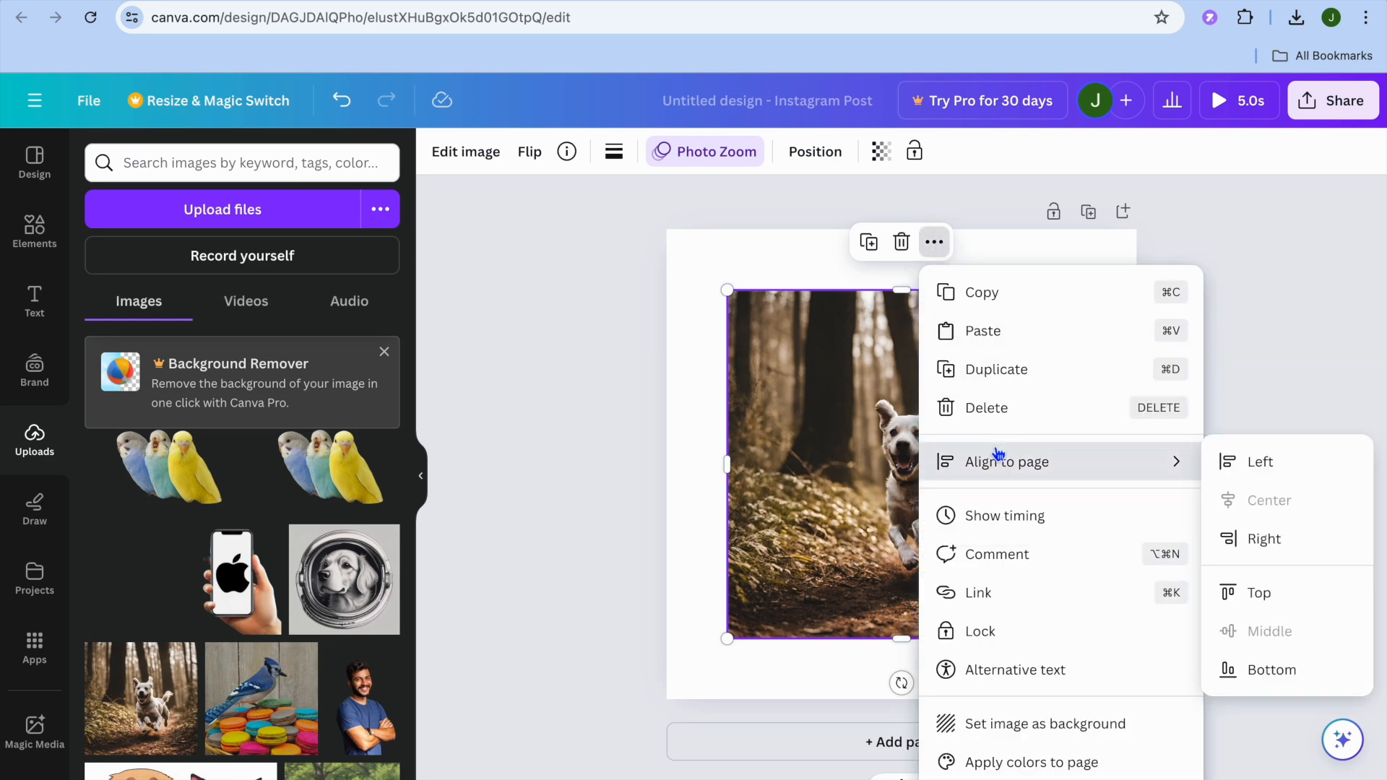
click(982, 724)
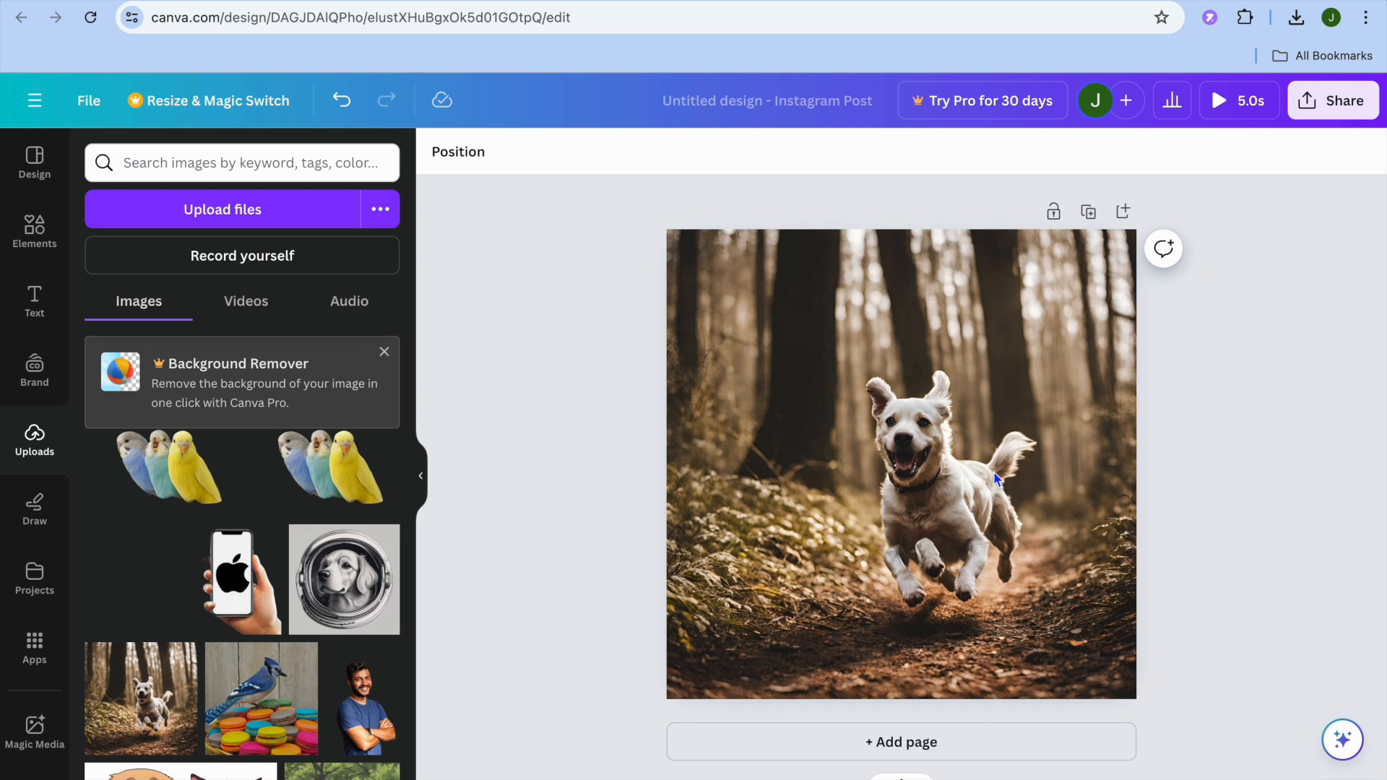
Apply the Photo Zoom animation to the dog background and set it to animate on Both enter and exit.
click(957, 426)
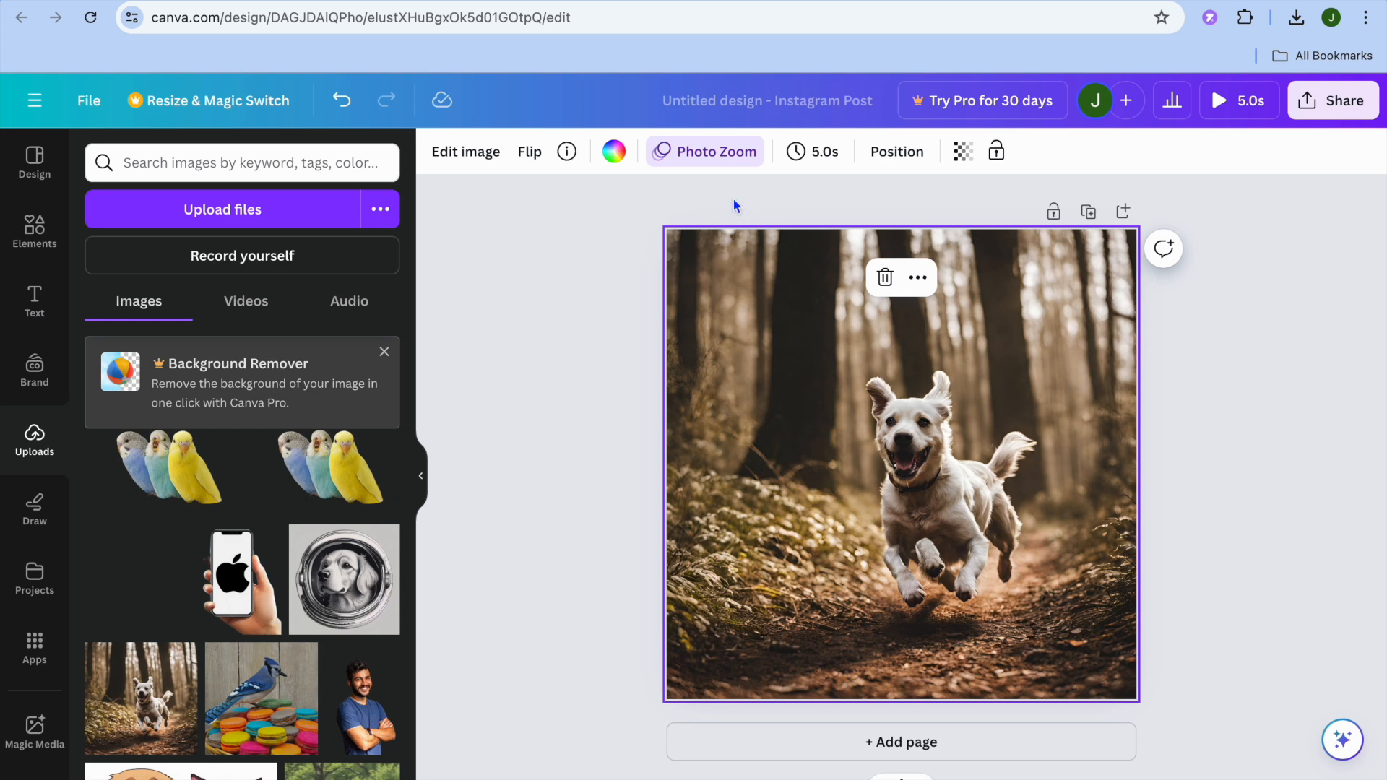
click(710, 158)
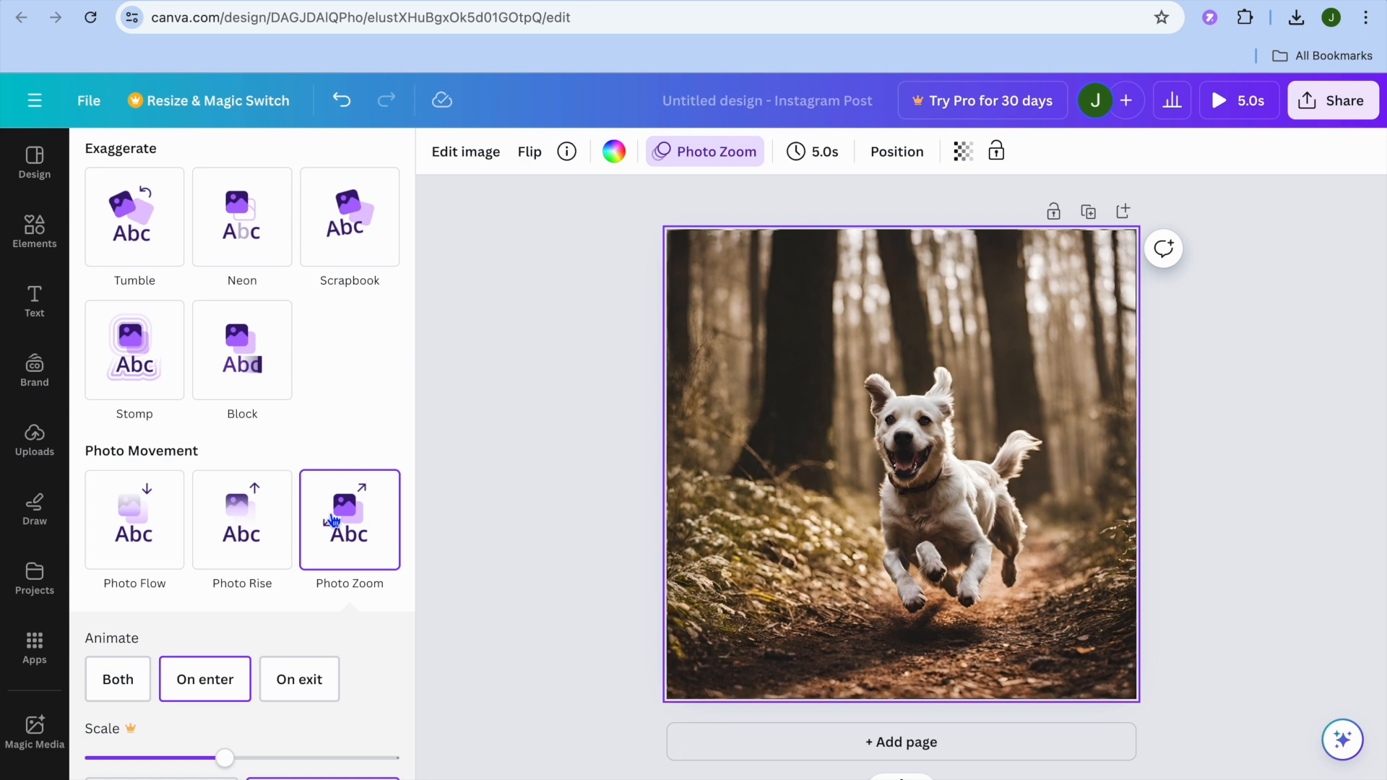
click(331, 520)
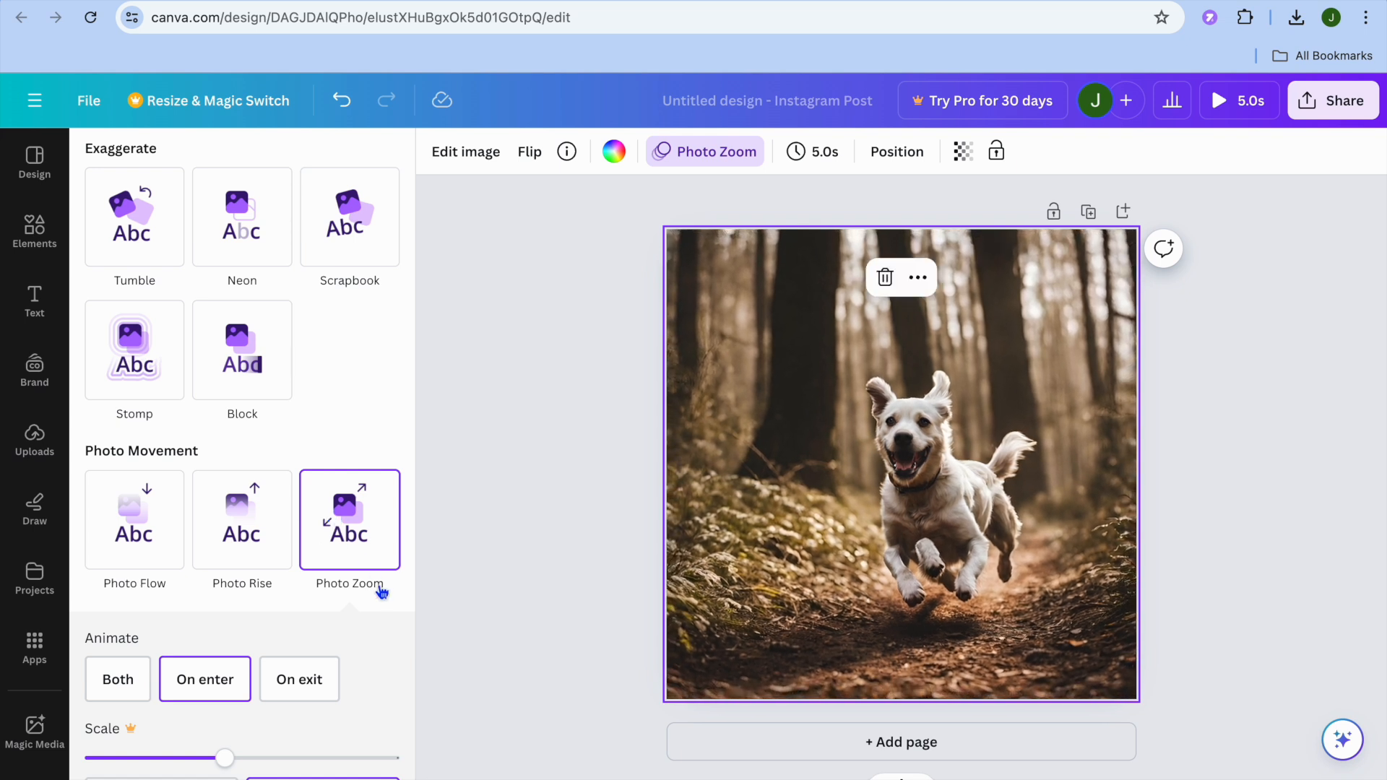
click(296, 680)
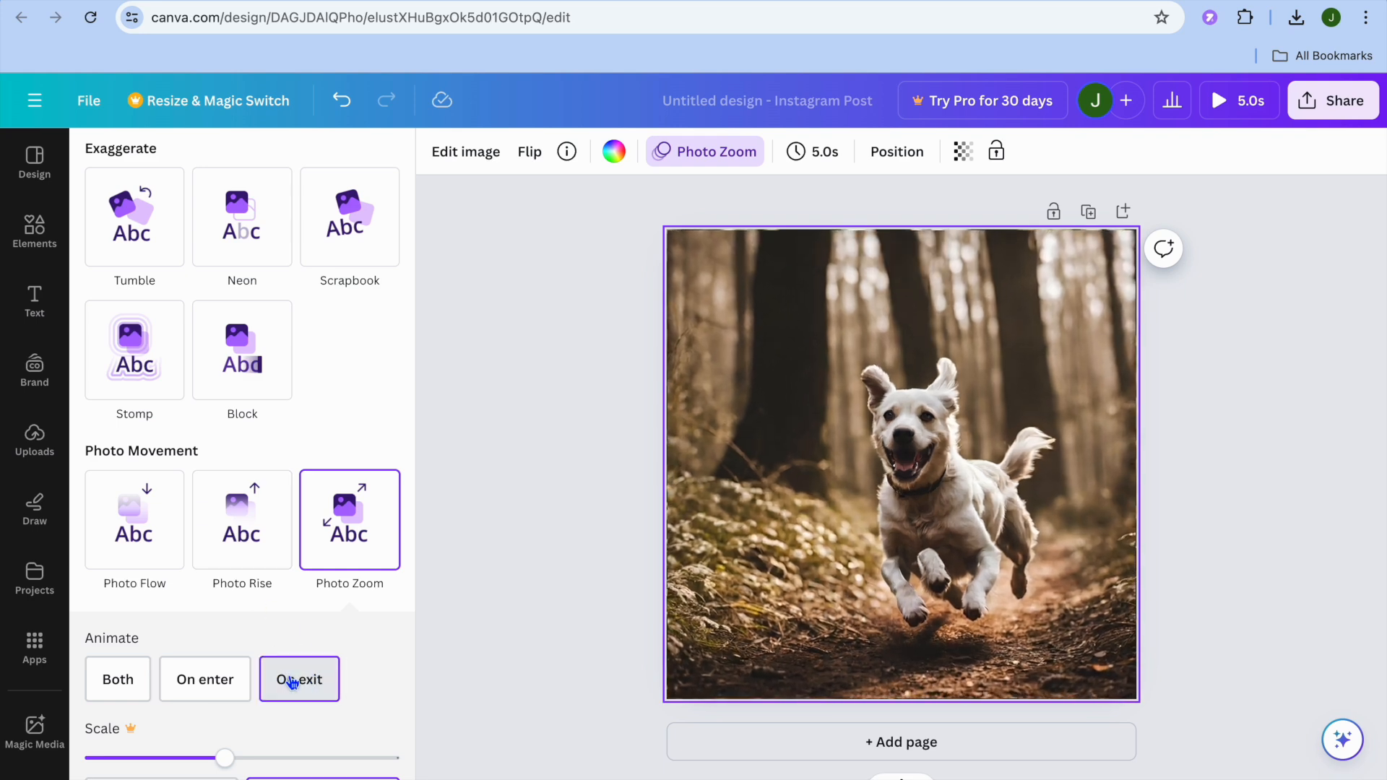
click(217, 683)
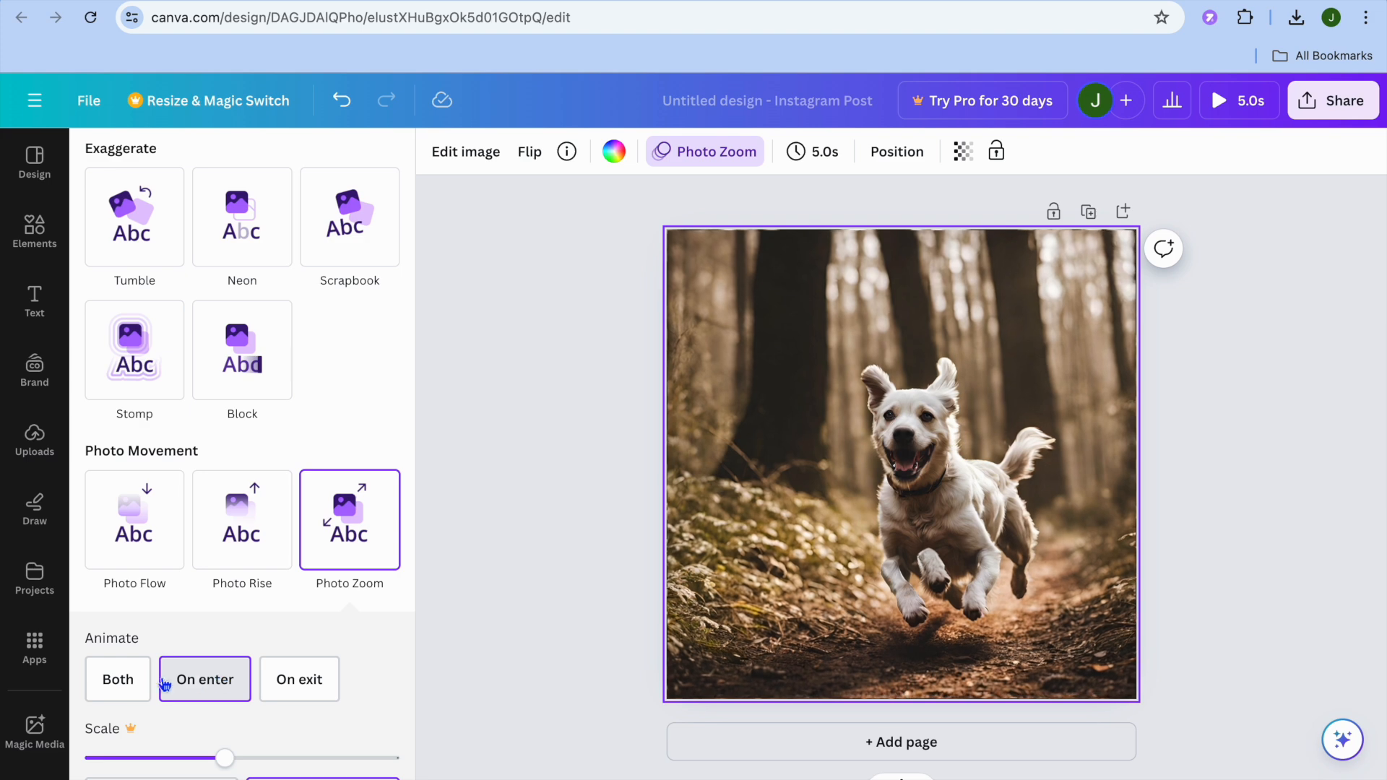
click(118, 687)
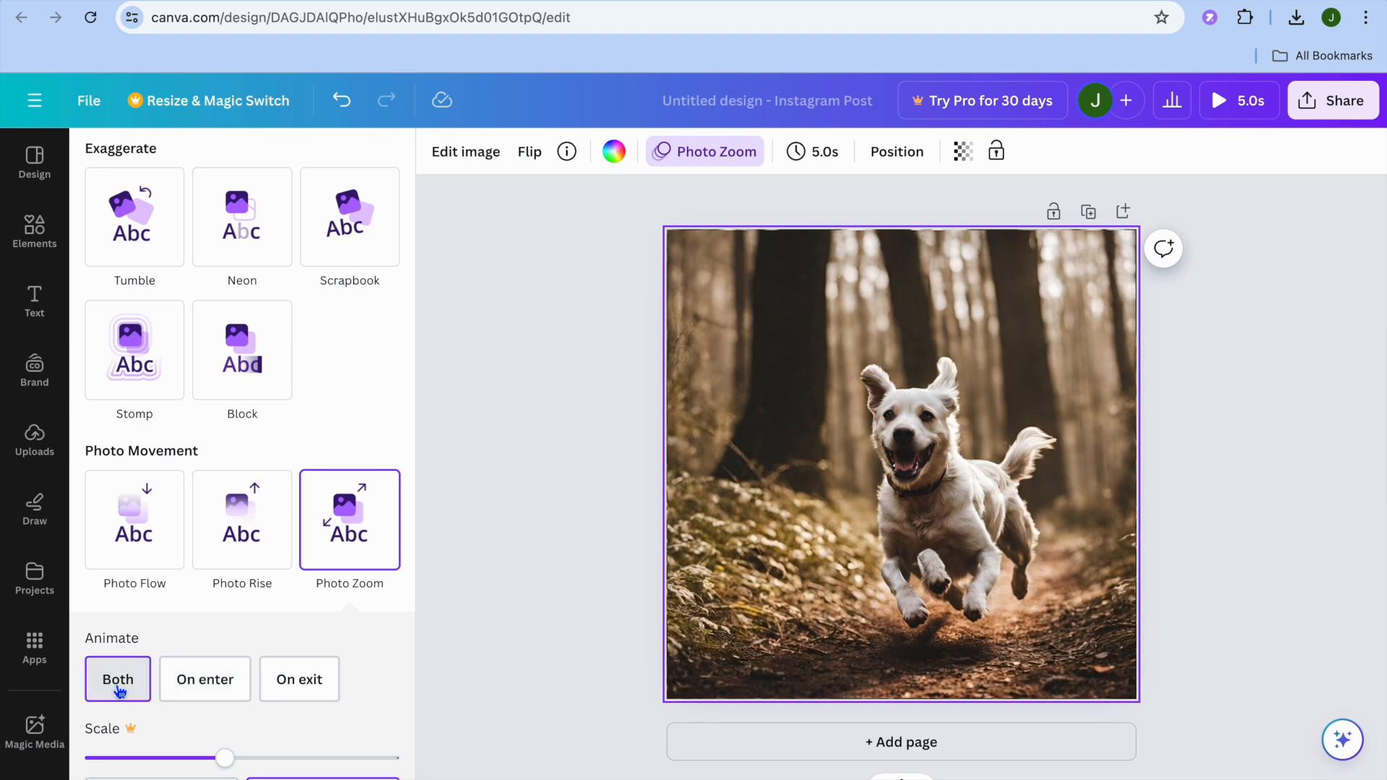
click(490, 597)
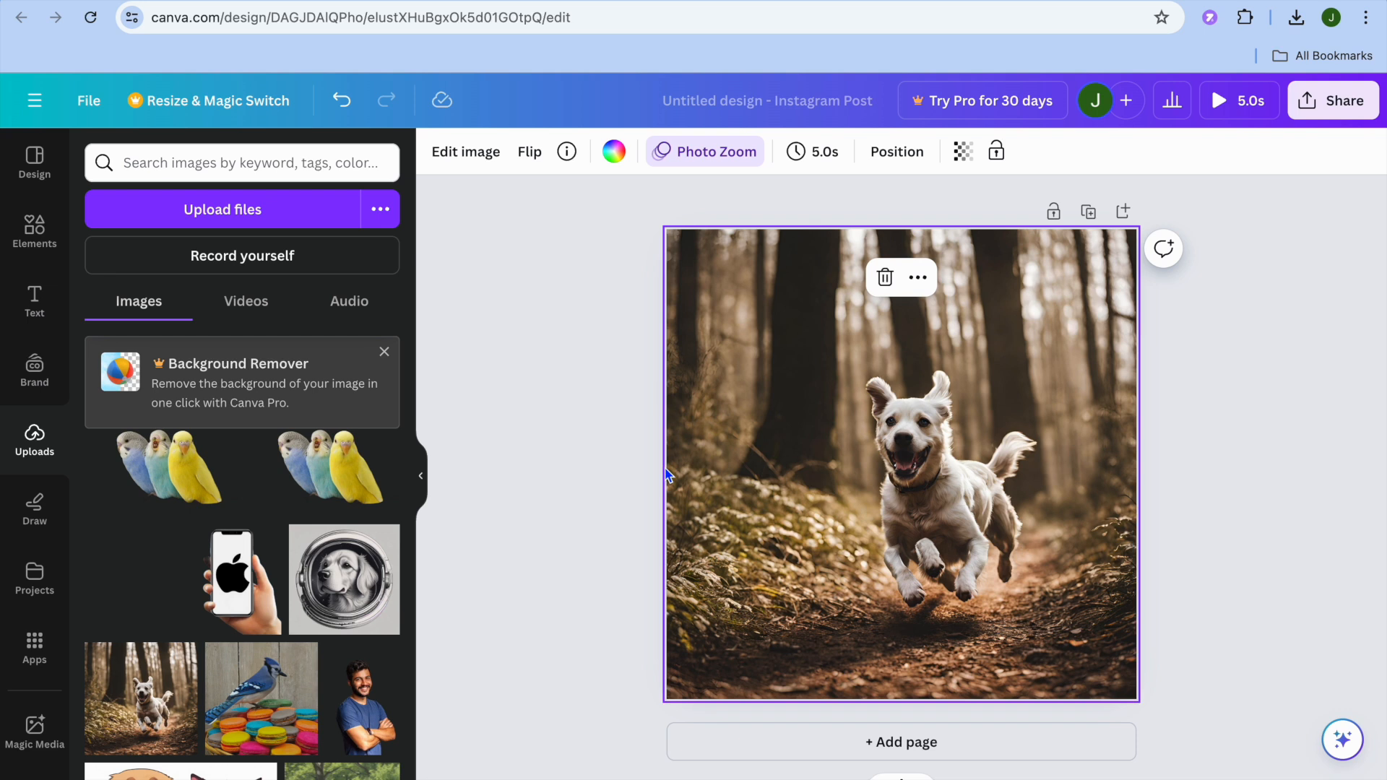
Set the page timing to 9.0 seconds.
click(825, 152)
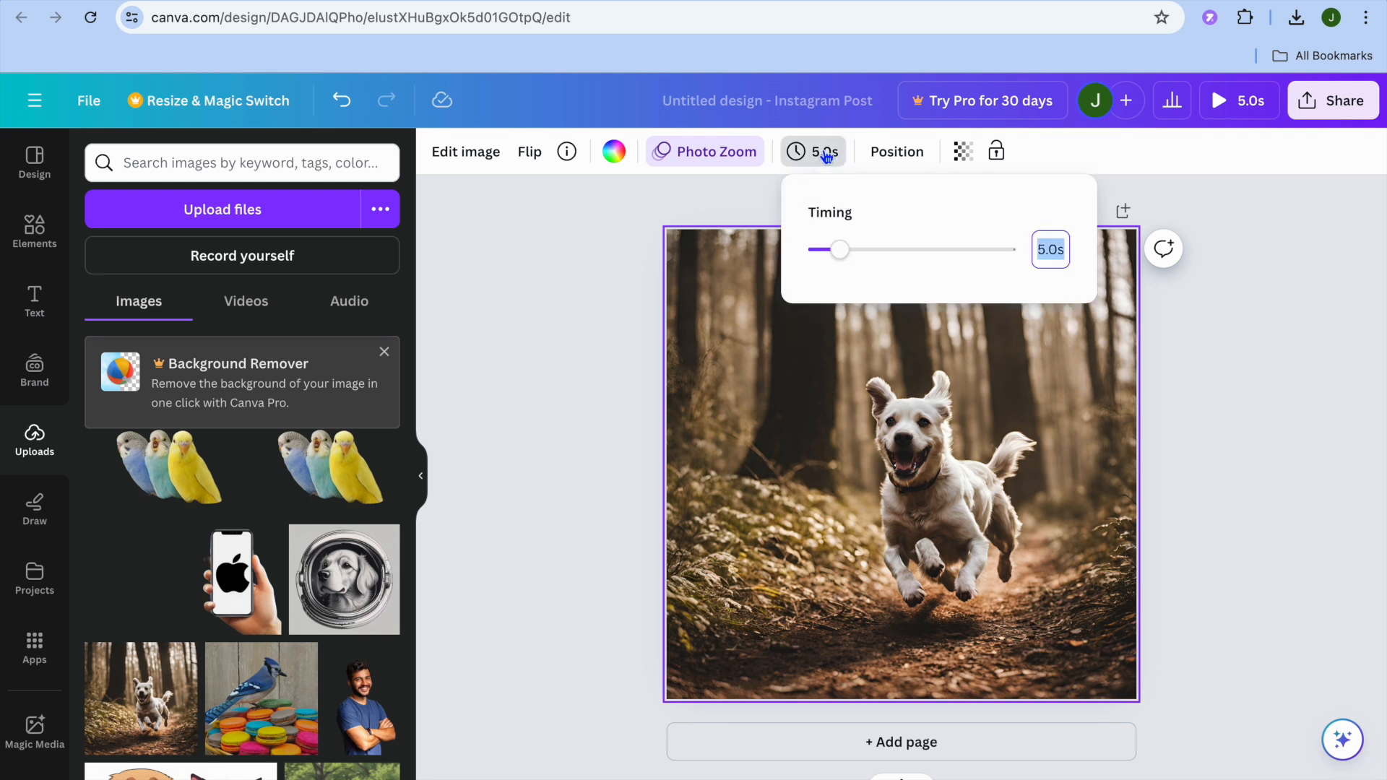
drag(838, 252, 871, 258)
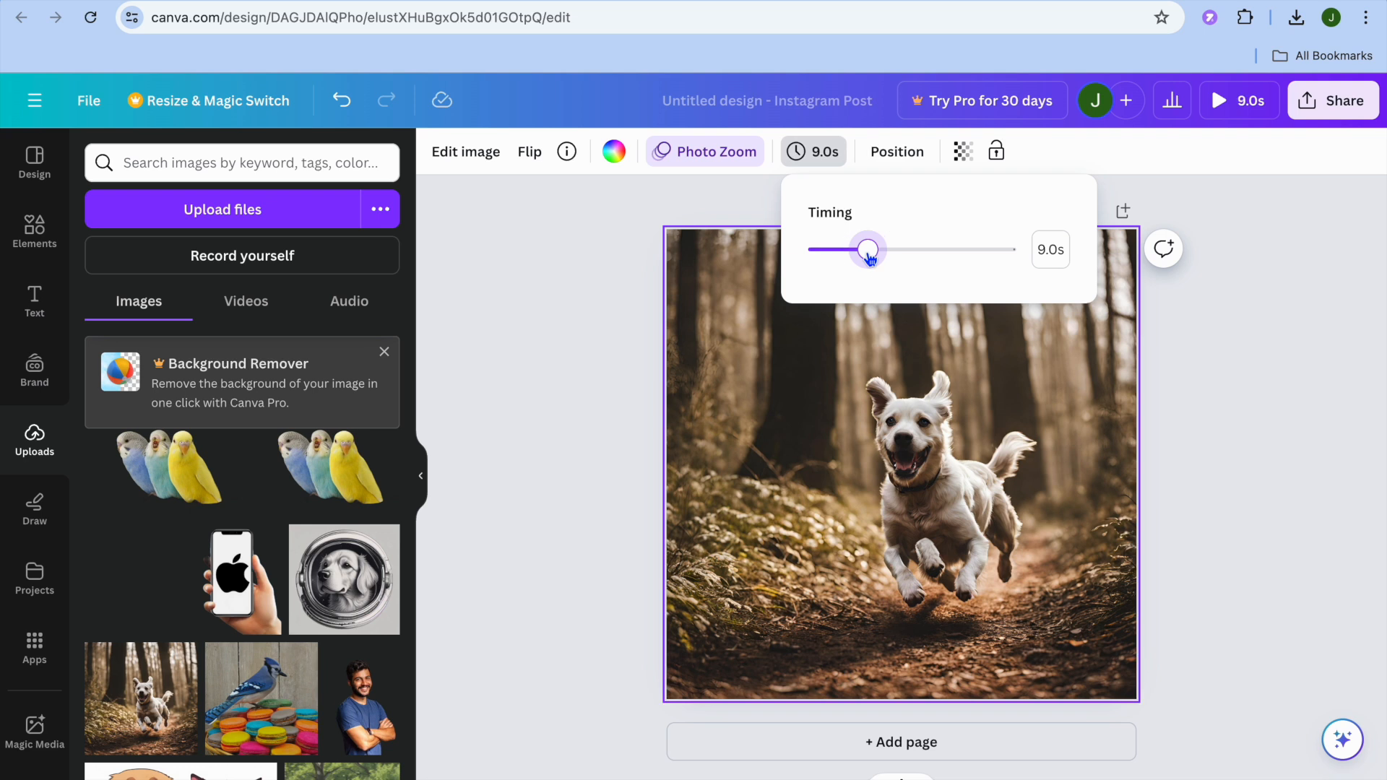
click(615, 325)
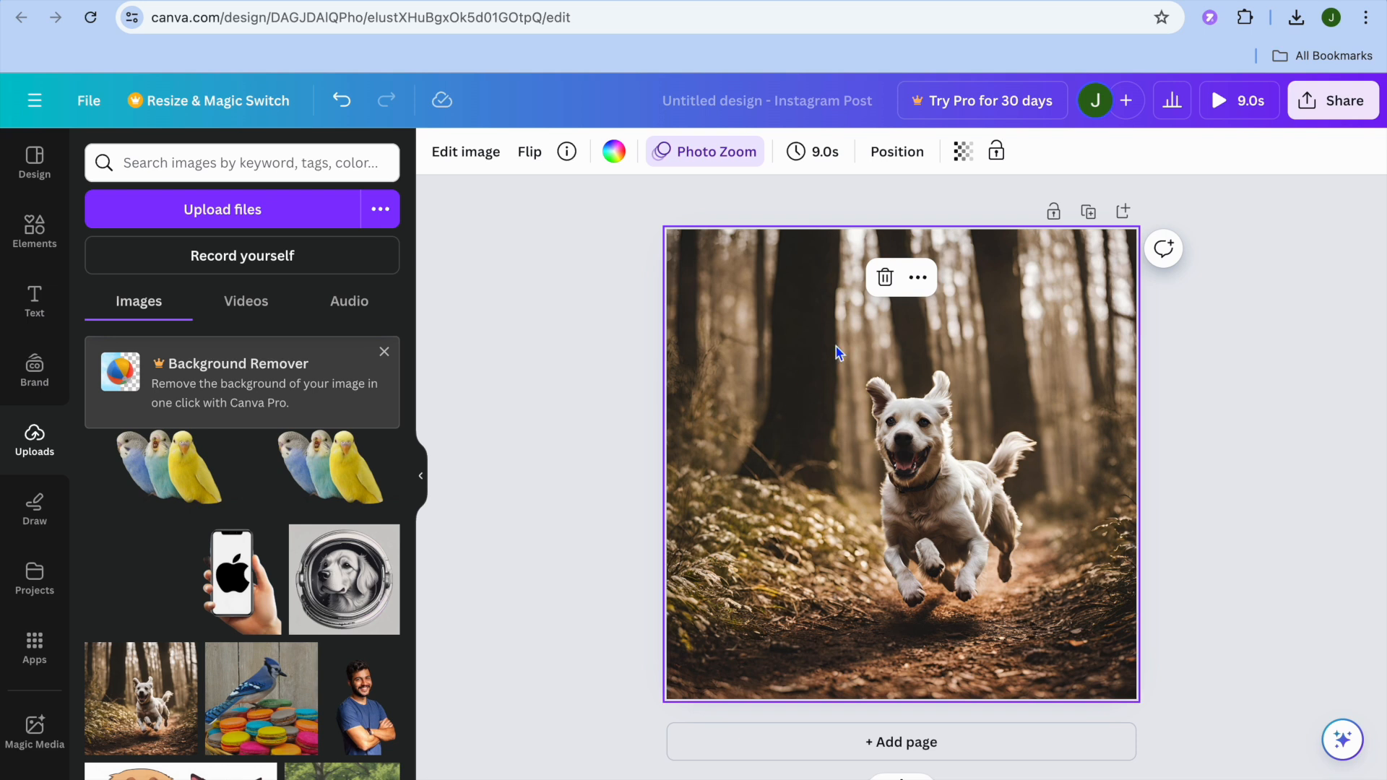
Delete the dog background and set the recently used photo of the living room with the beige sofa as the page background.
click(886, 279)
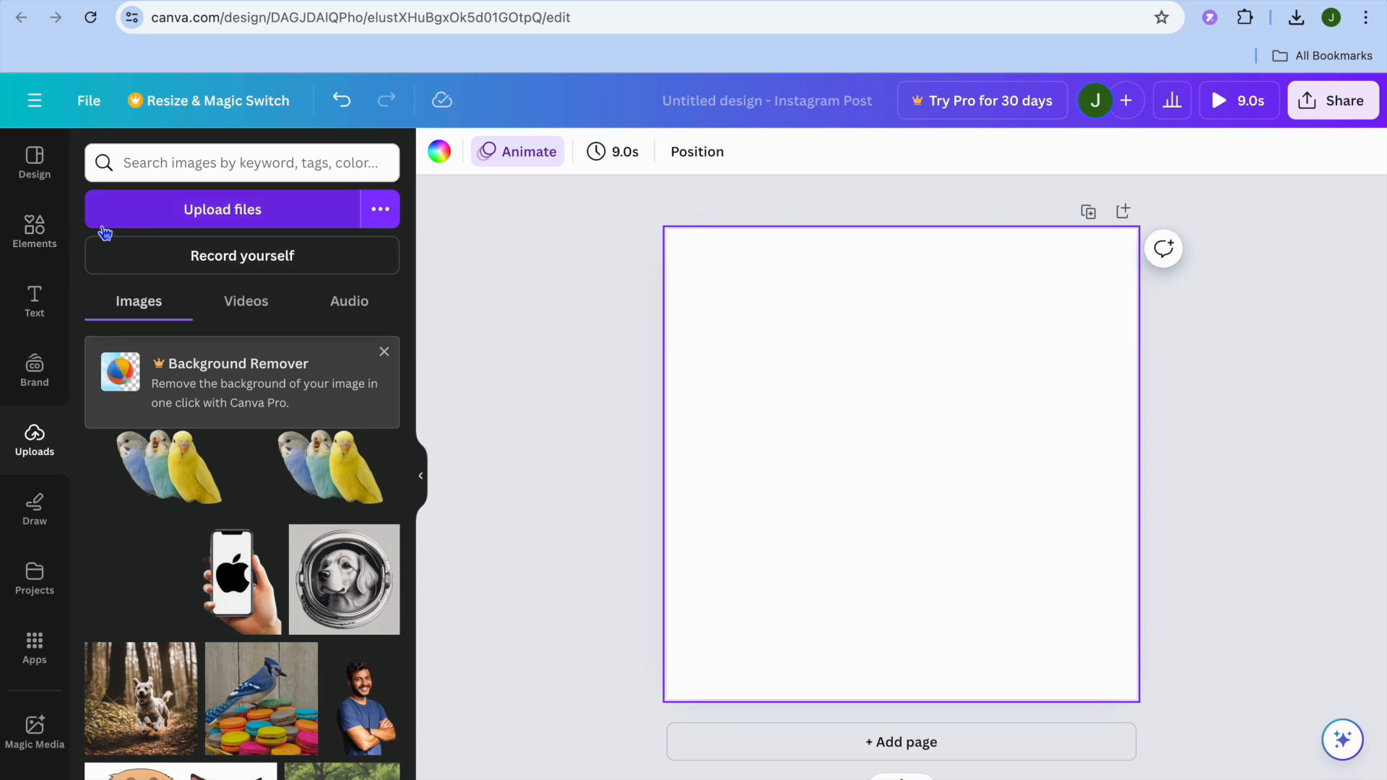
click(39, 235)
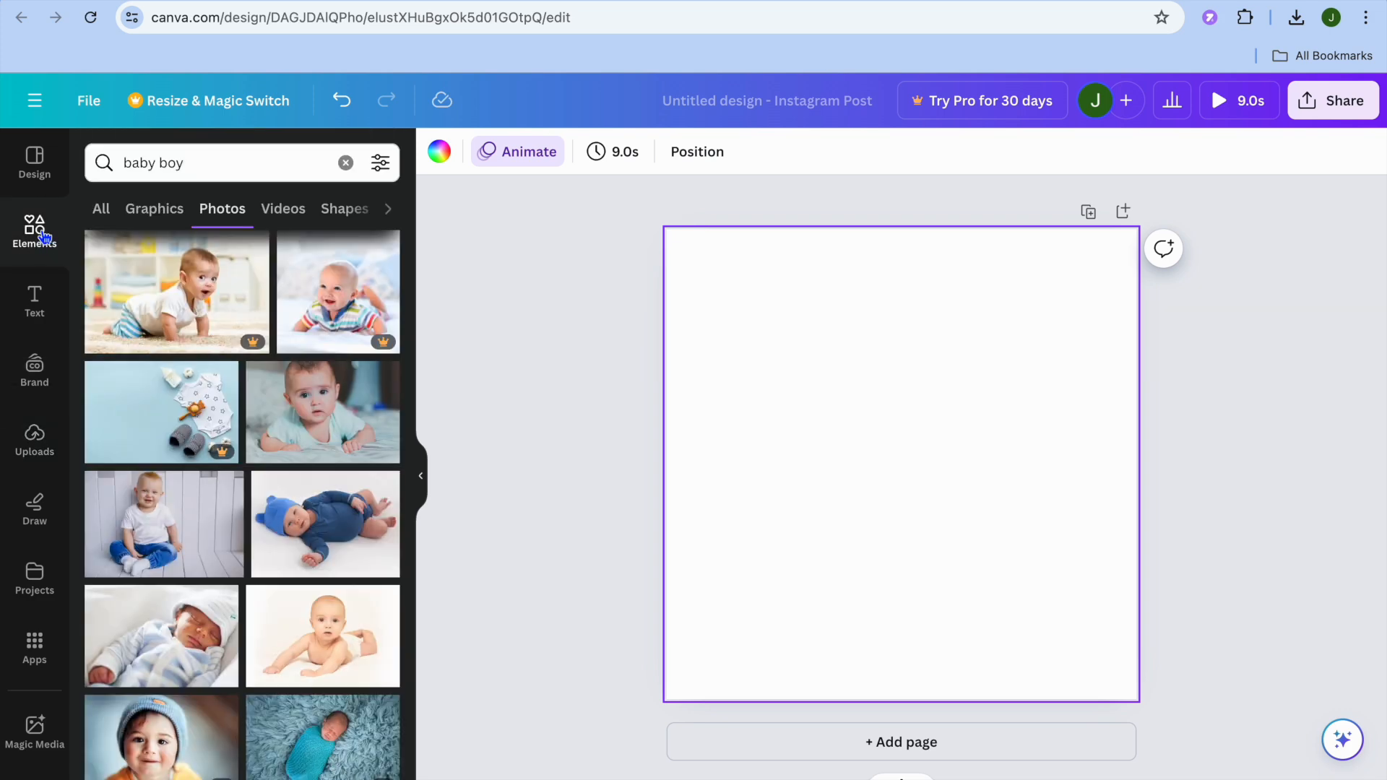
click(347, 164)
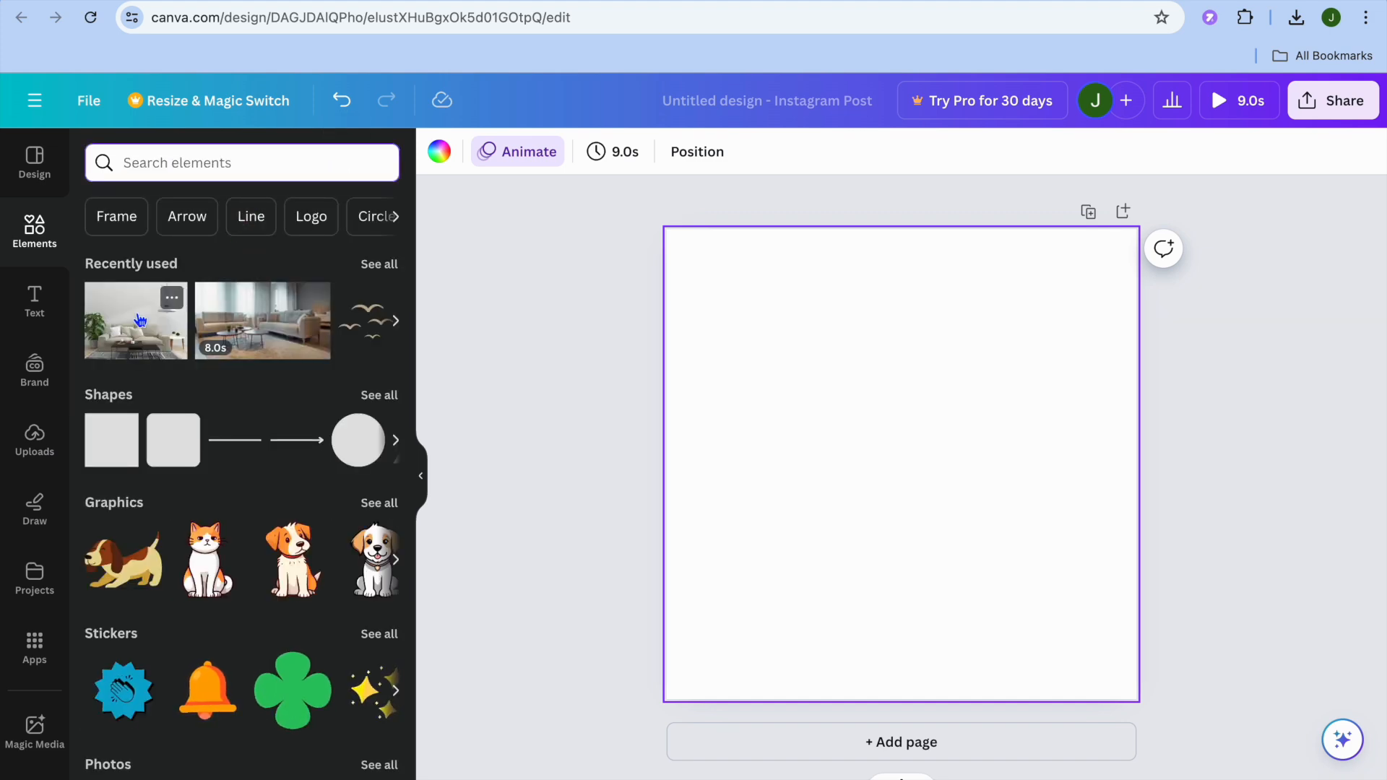
click(142, 319)
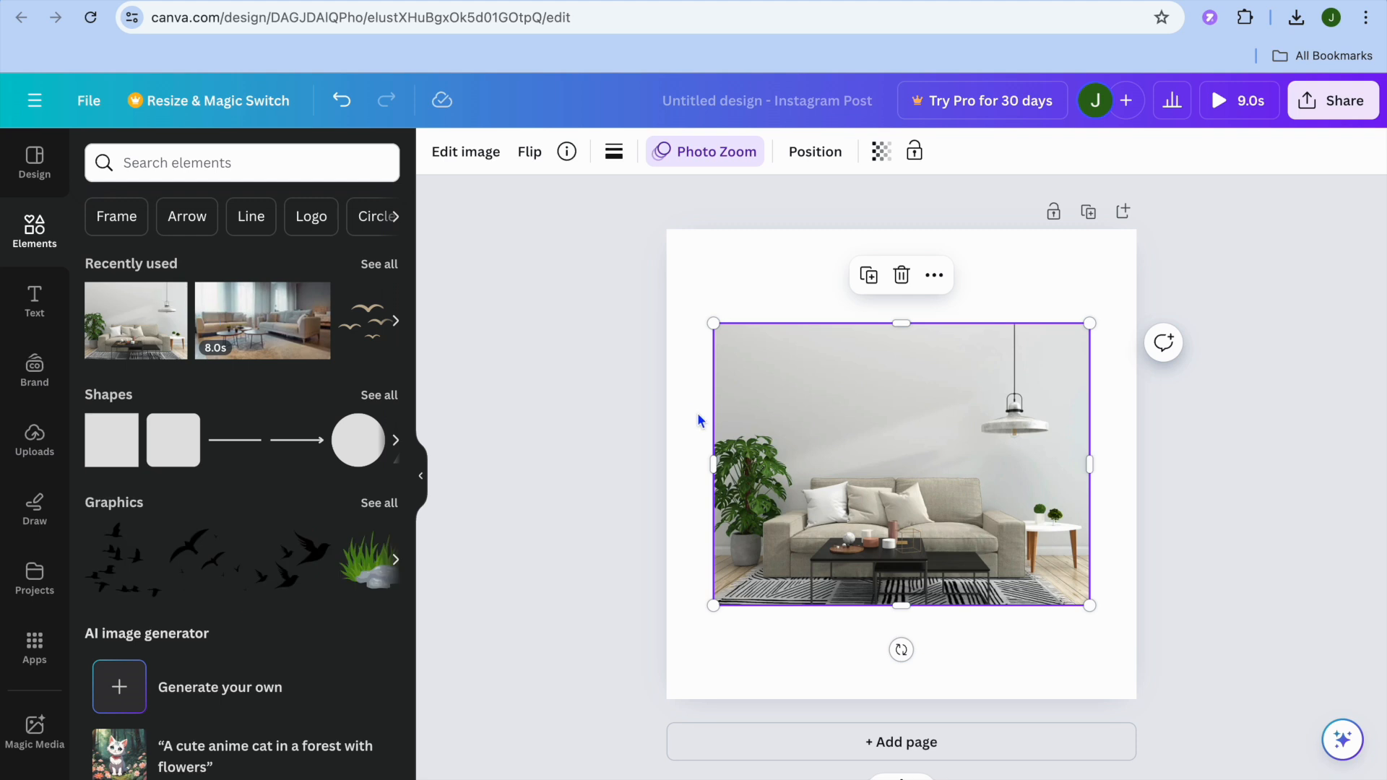
click(935, 276)
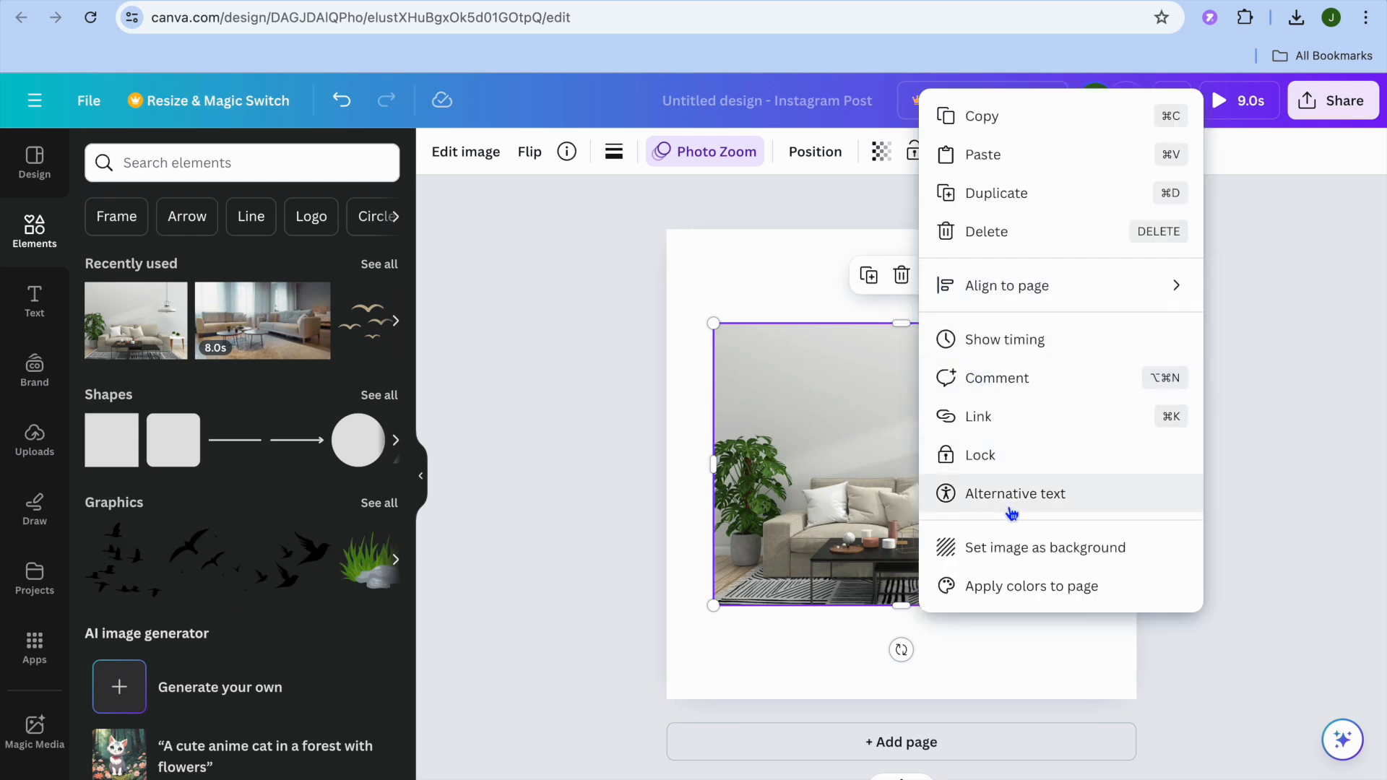
click(1021, 547)
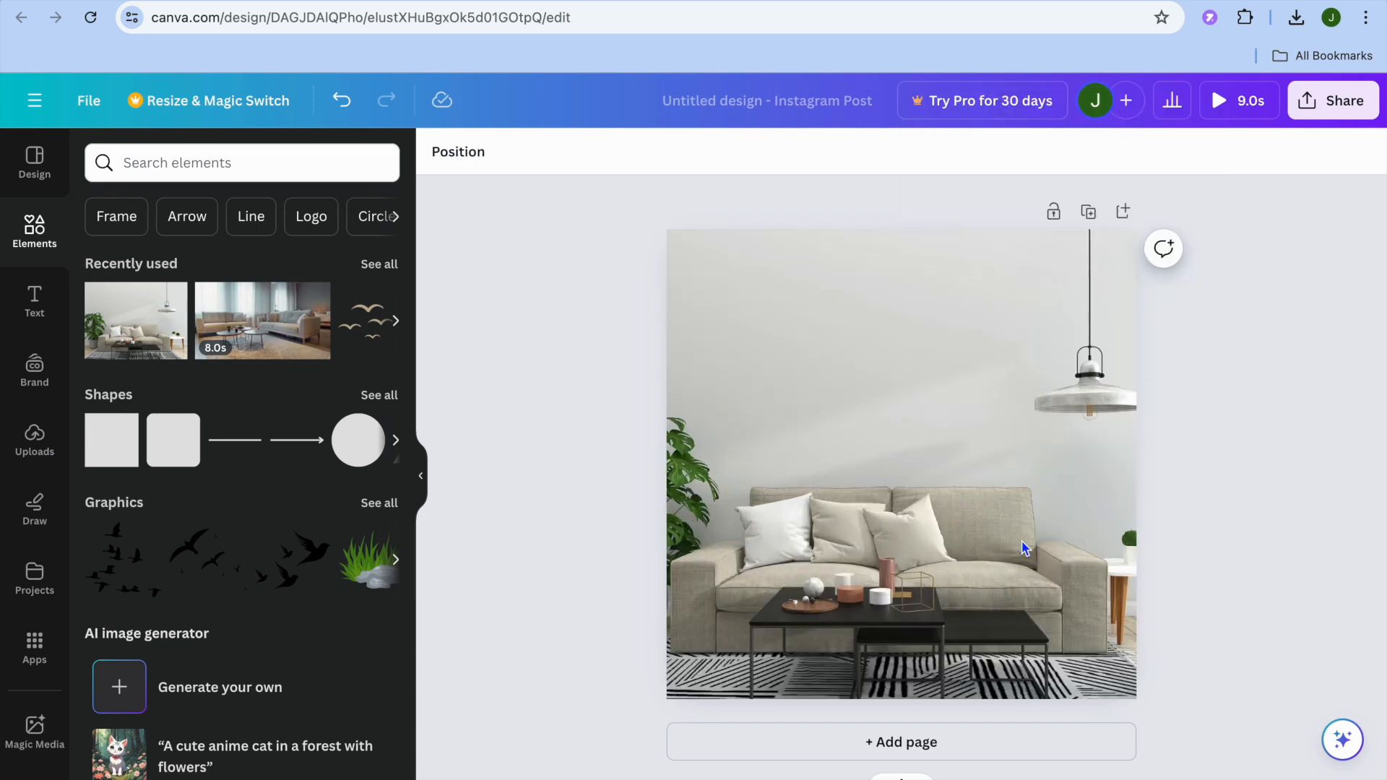
Remove the Photo Zoom animation from the living room background.
click(877, 489)
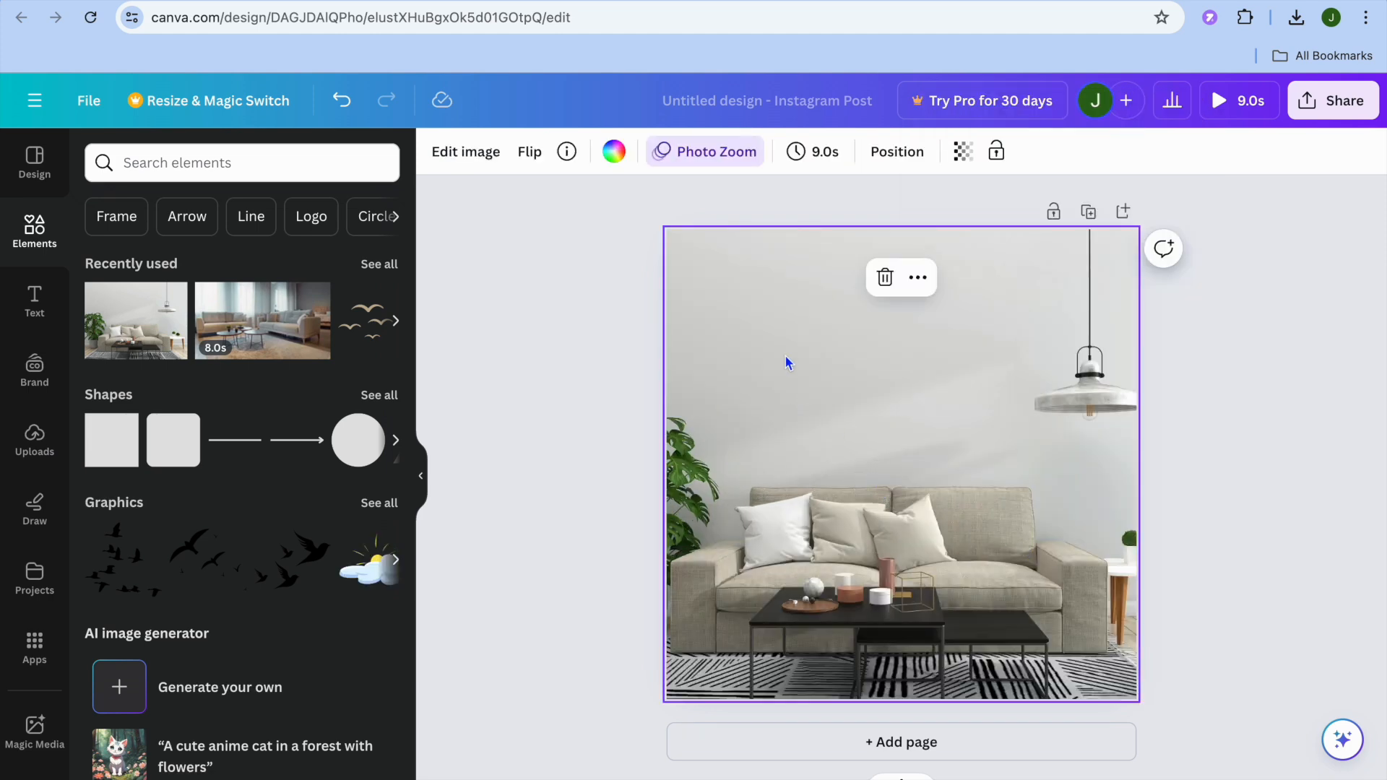
click(707, 162)
scroll(299, 524, down, 10)
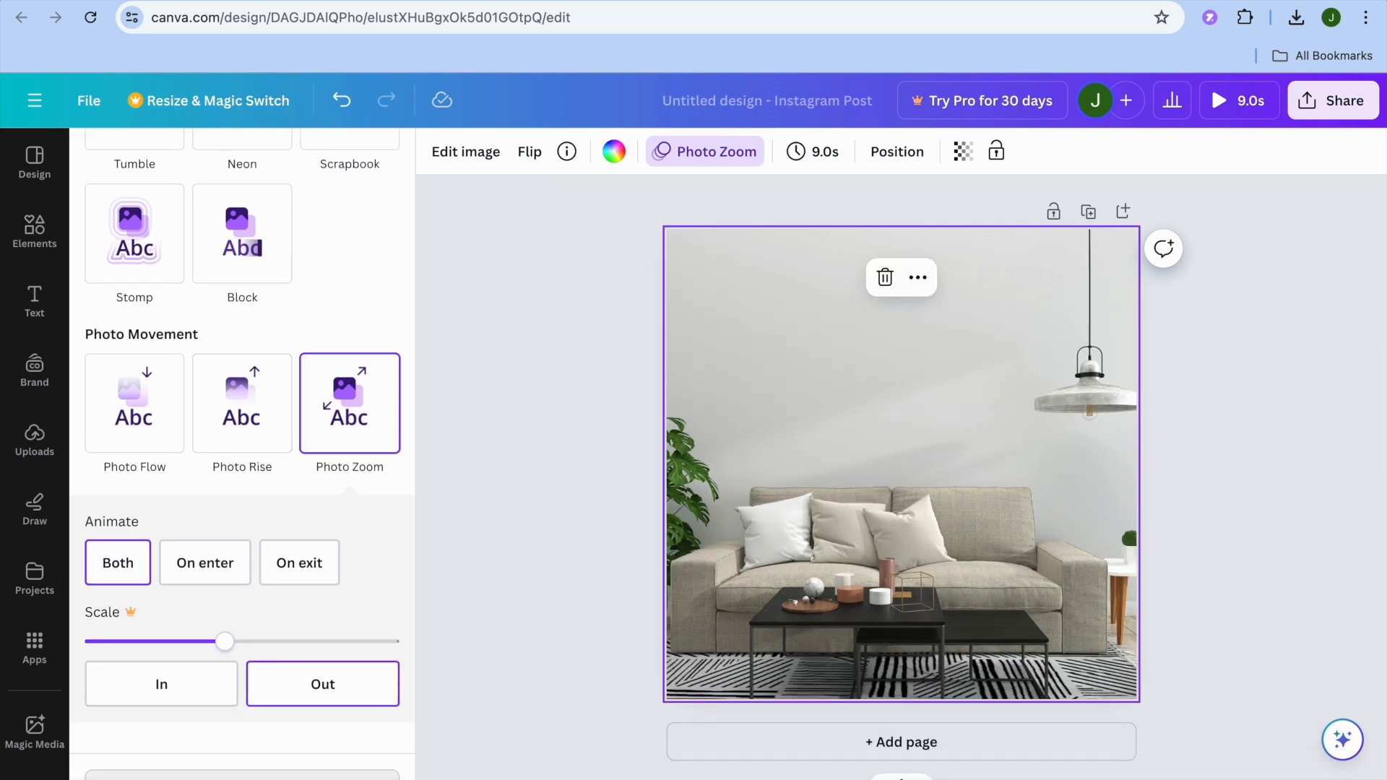
click(153, 776)
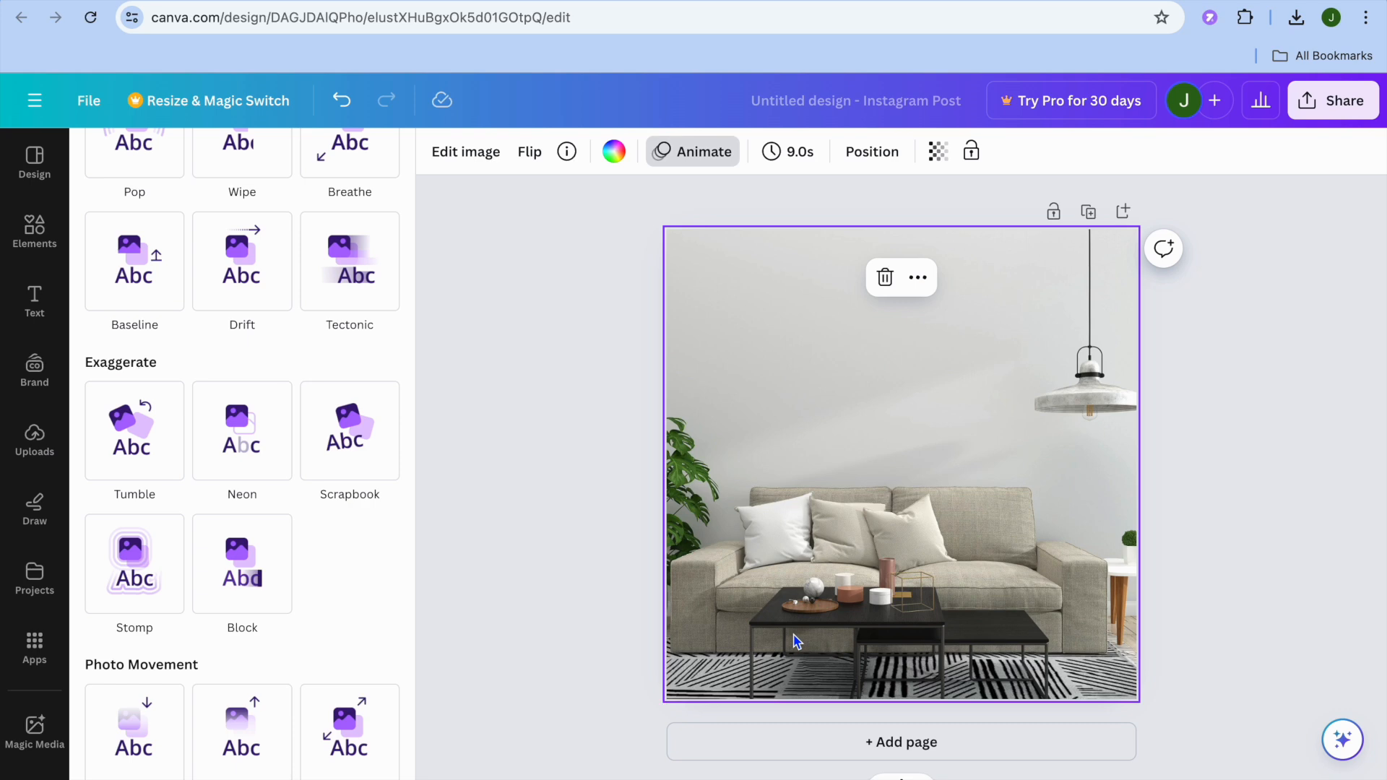
Add the uploaded crawling baby cutout and position it in the lower-left corner of the living room.
click(19, 453)
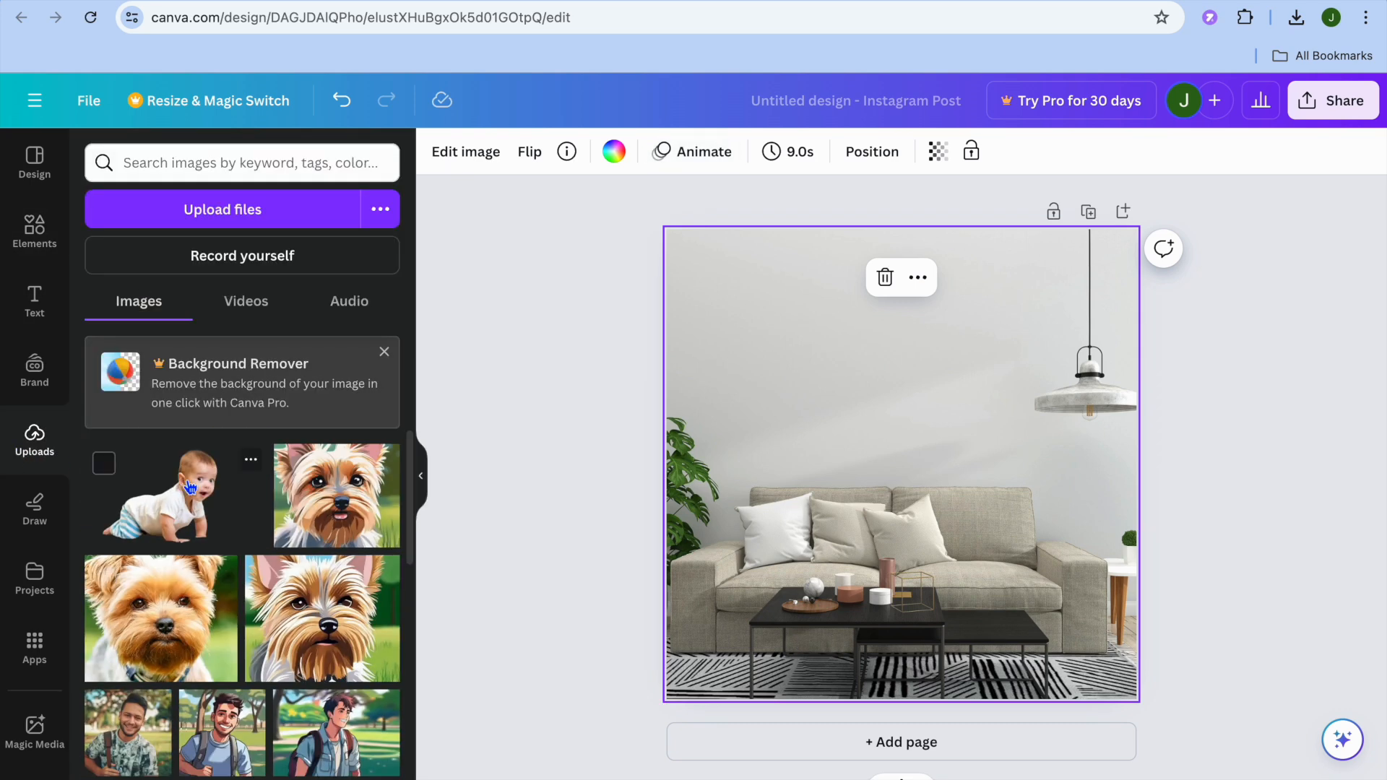
click(198, 502)
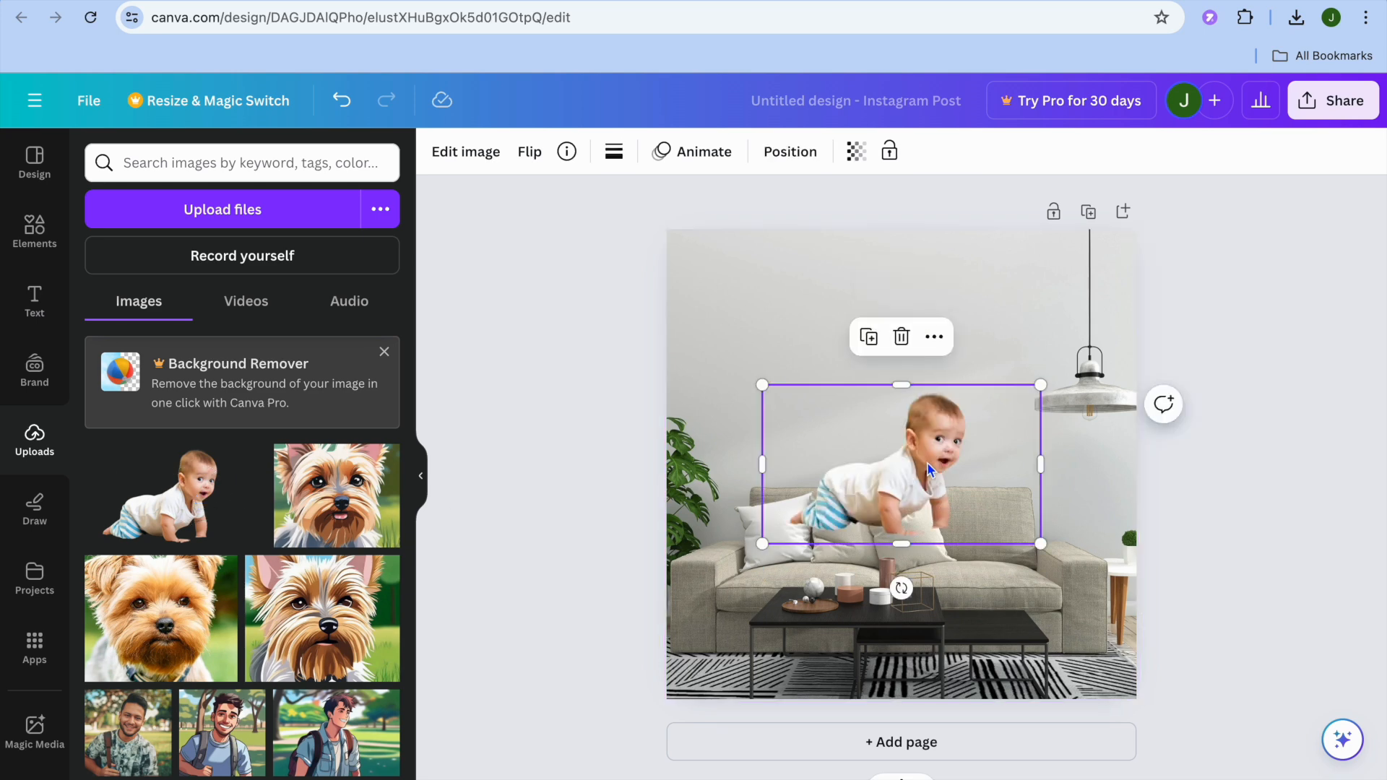
drag(930, 469, 801, 645)
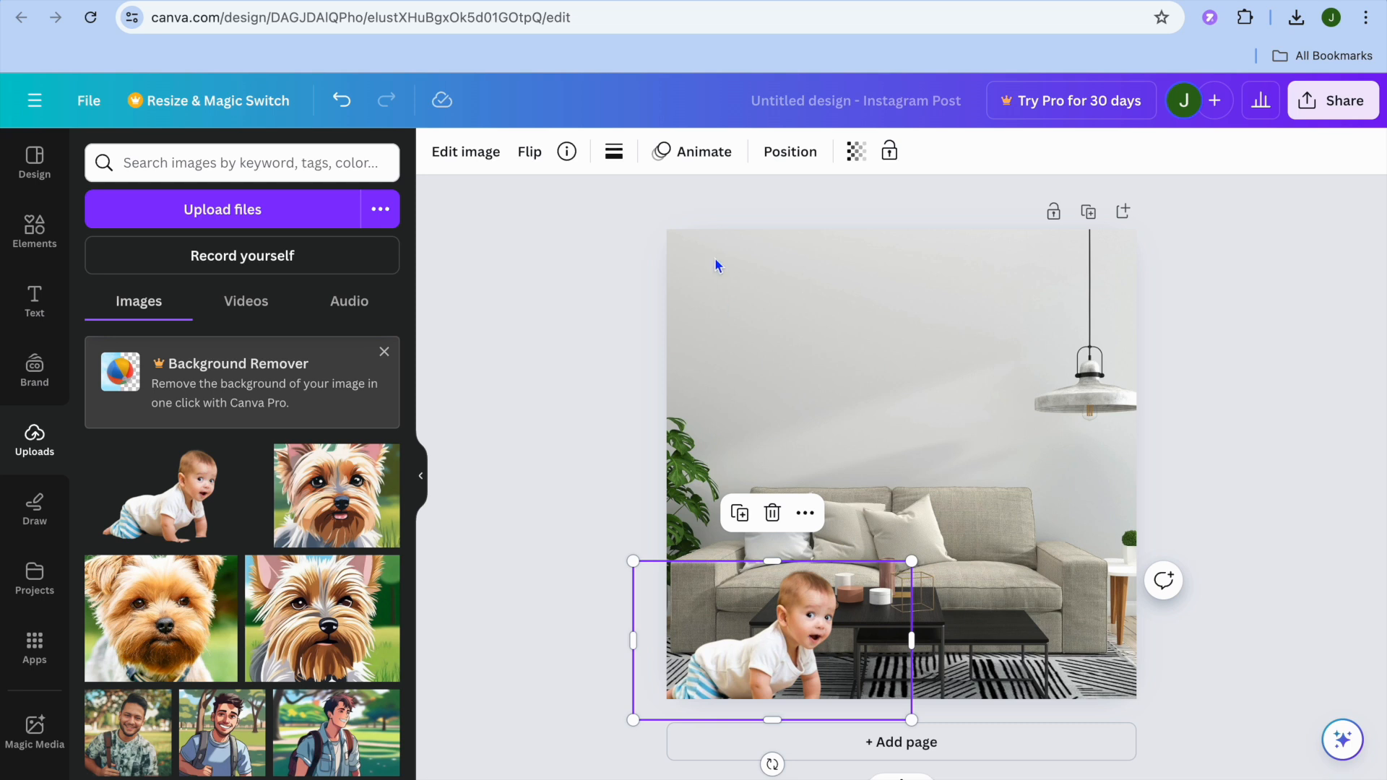
Create a custom animation for the baby with a roughly horizontal path from the lower-left corner past the page's right edge.
click(675, 153)
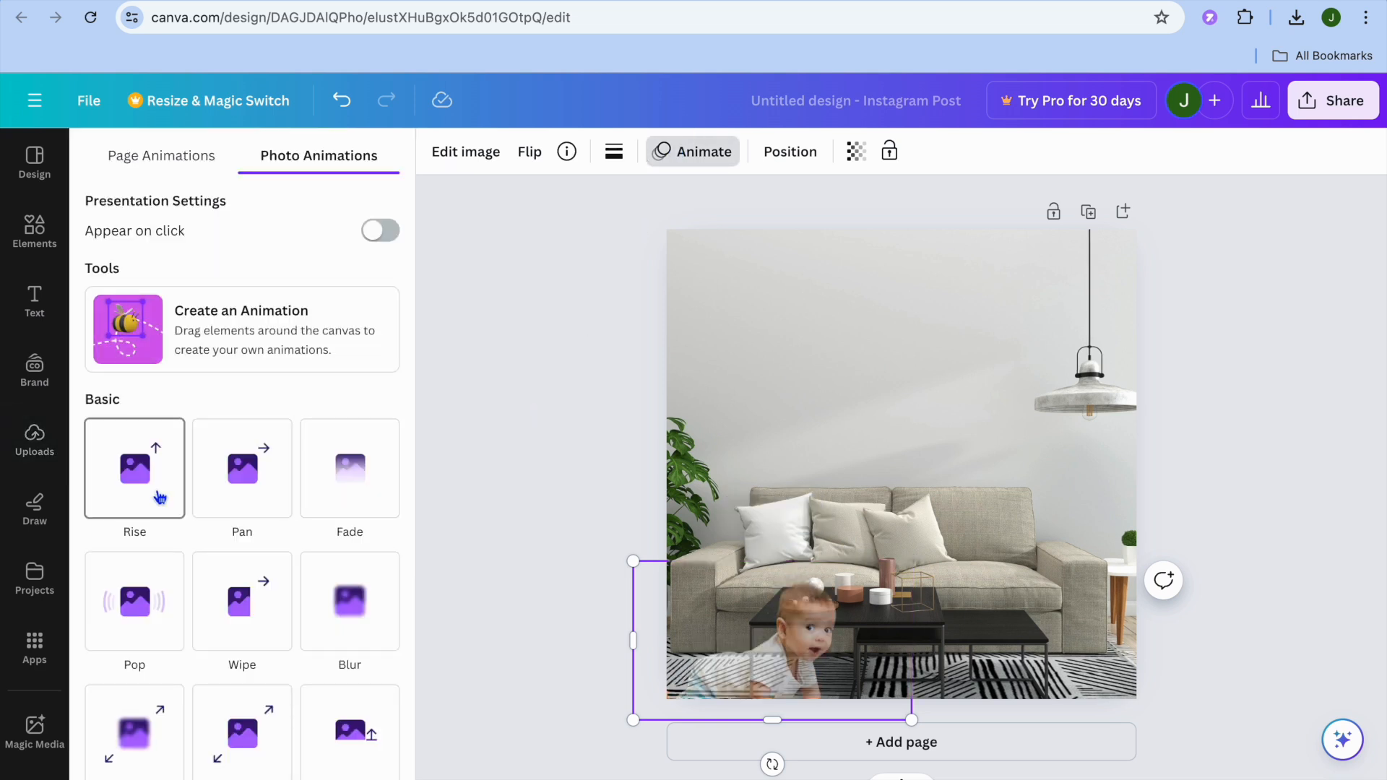
click(353, 473)
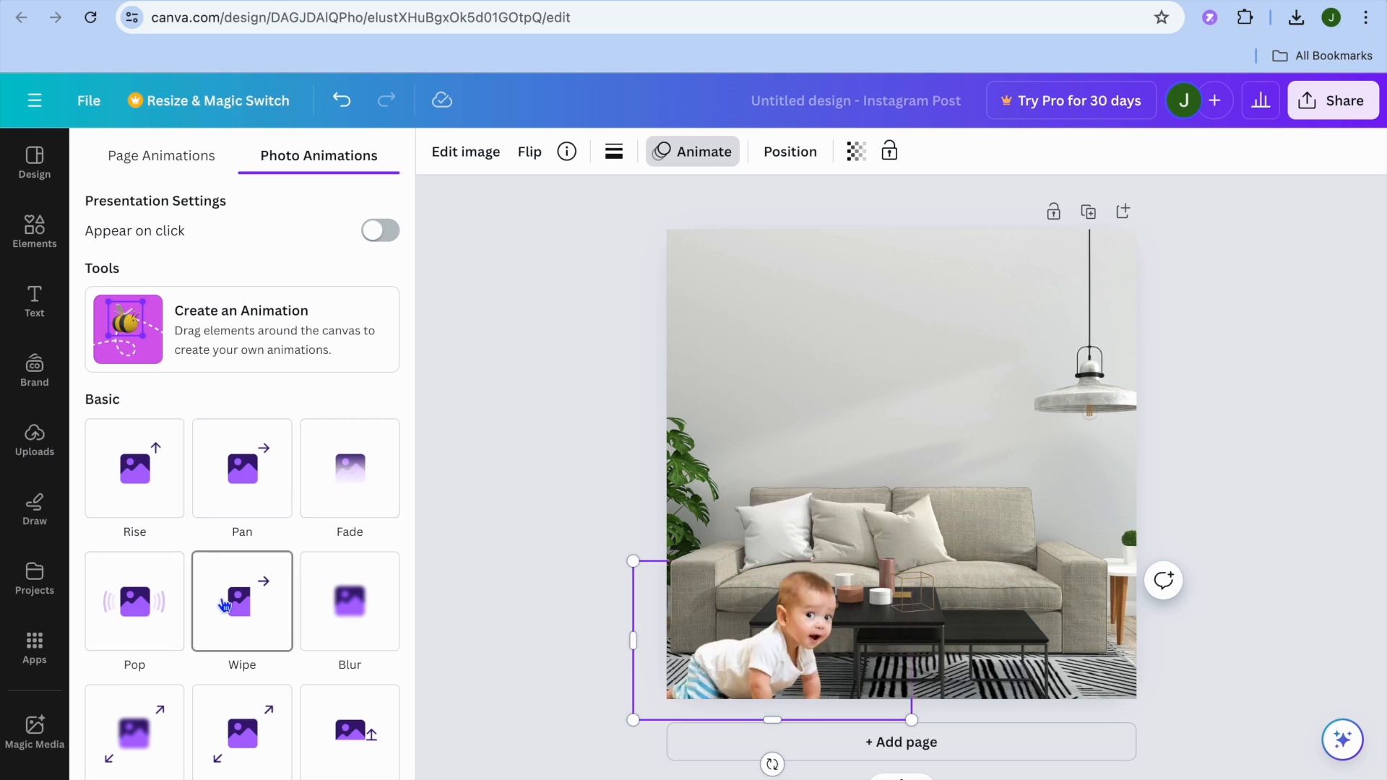
scroll(341, 598, down, 2)
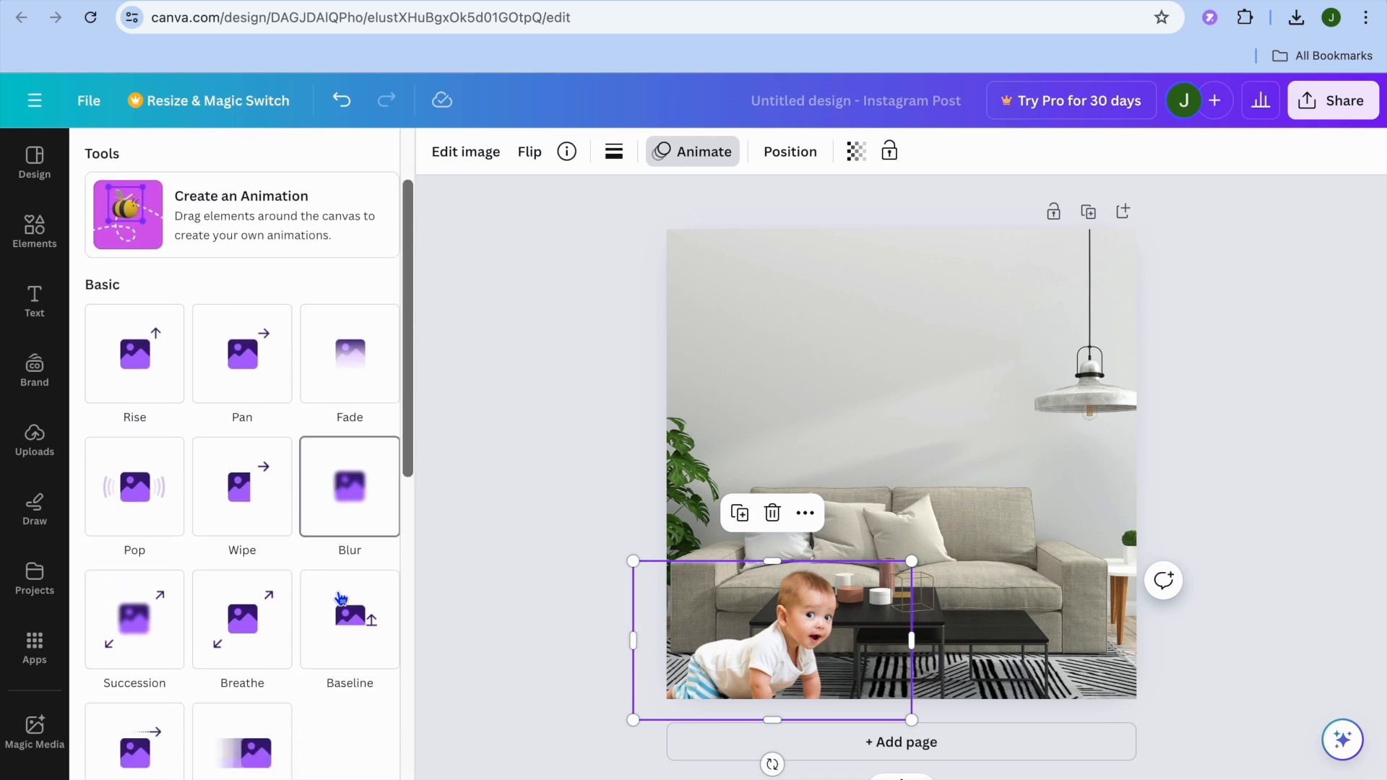
scroll(341, 598, down, 2)
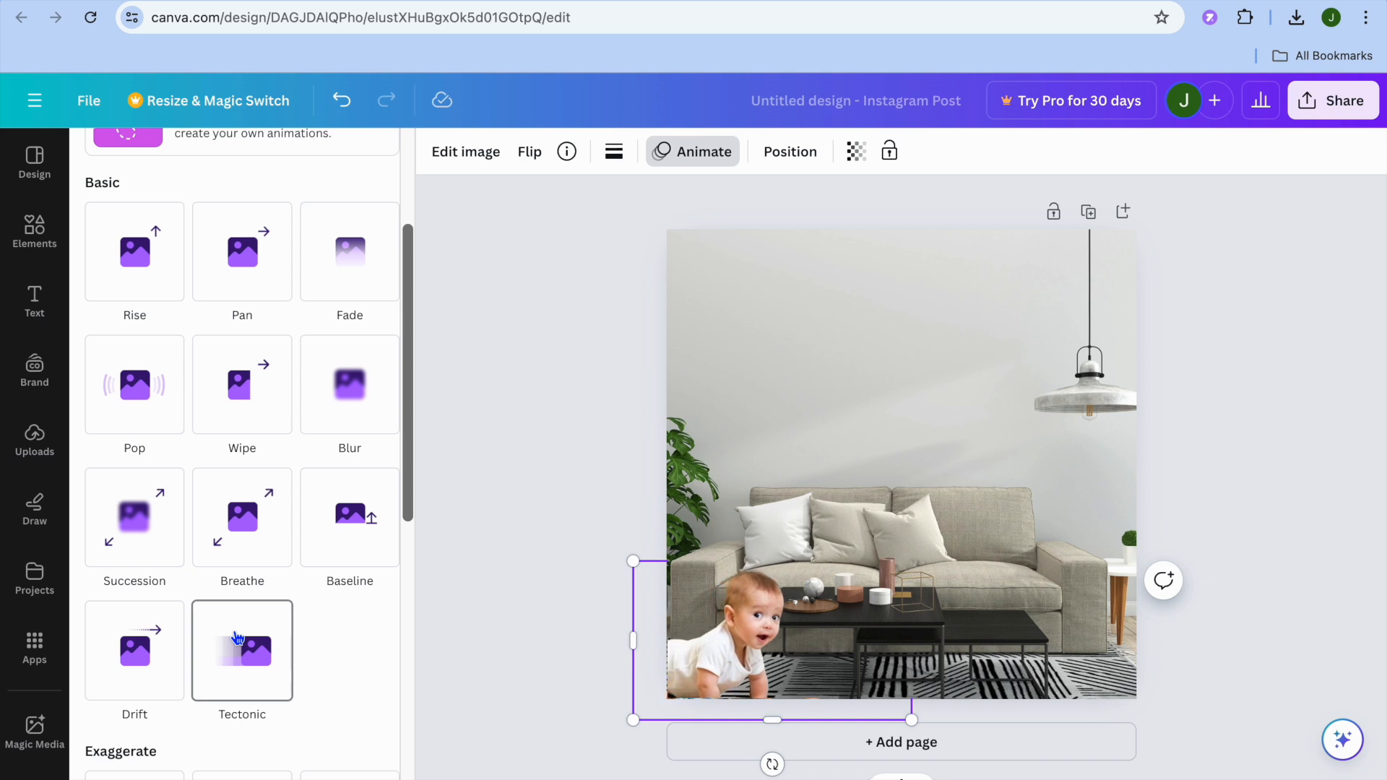
scroll(238, 638, up, 3)
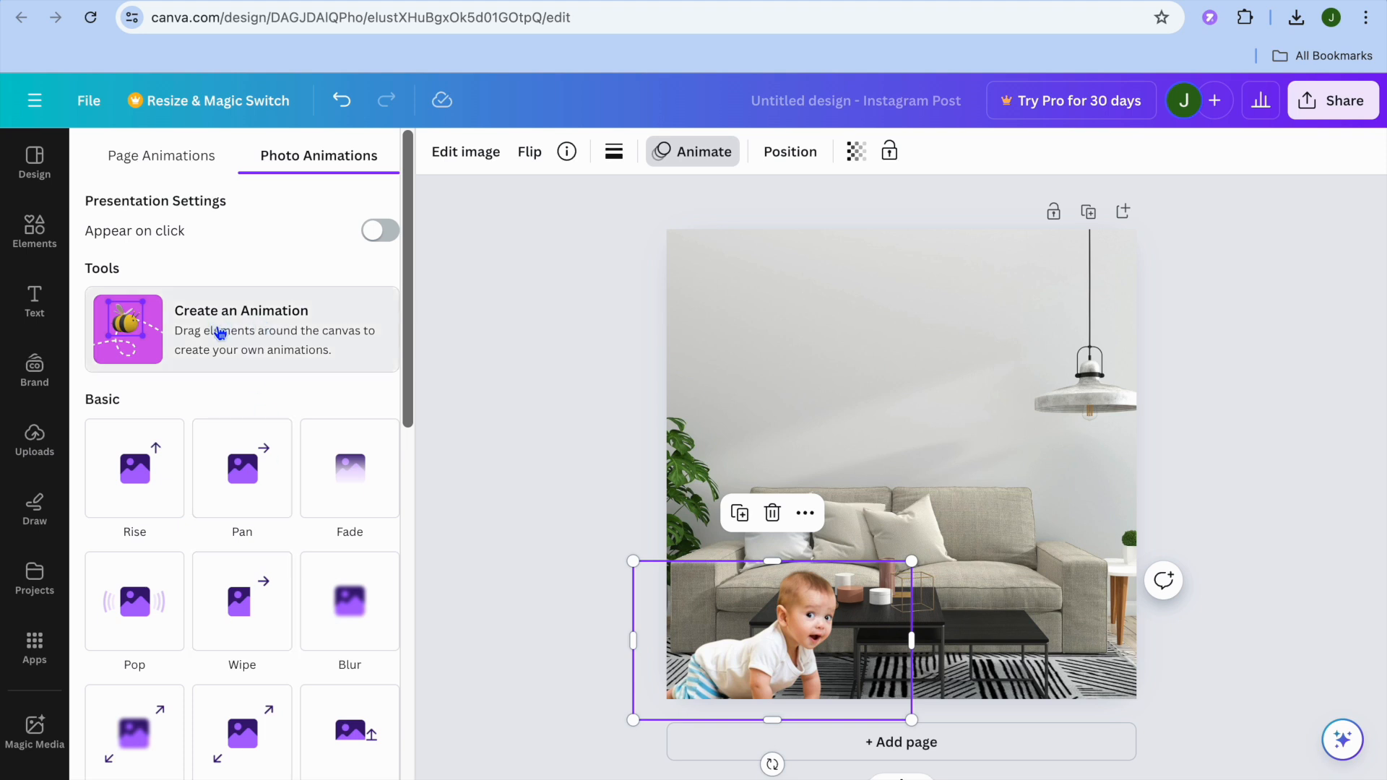
click(218, 332)
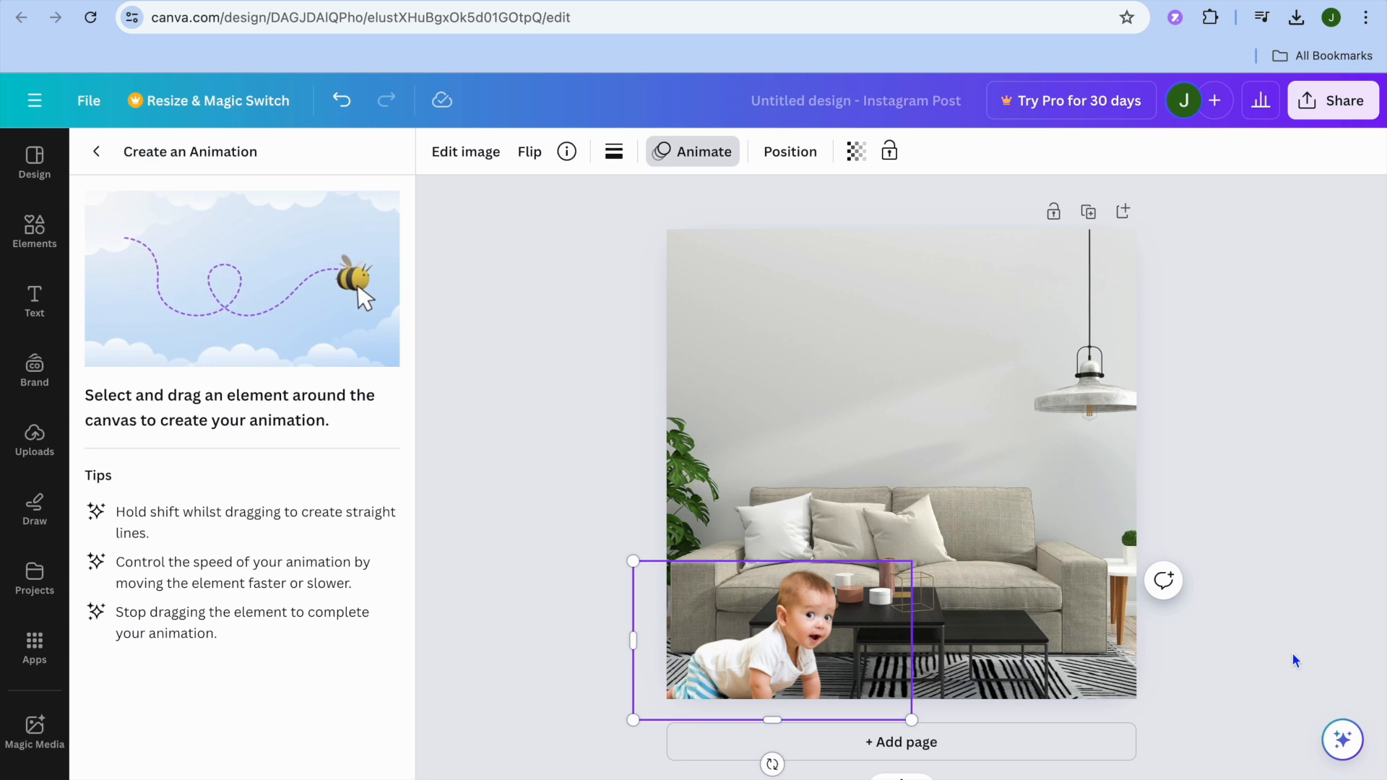
click(765, 663)
drag(766, 663, 1178, 653)
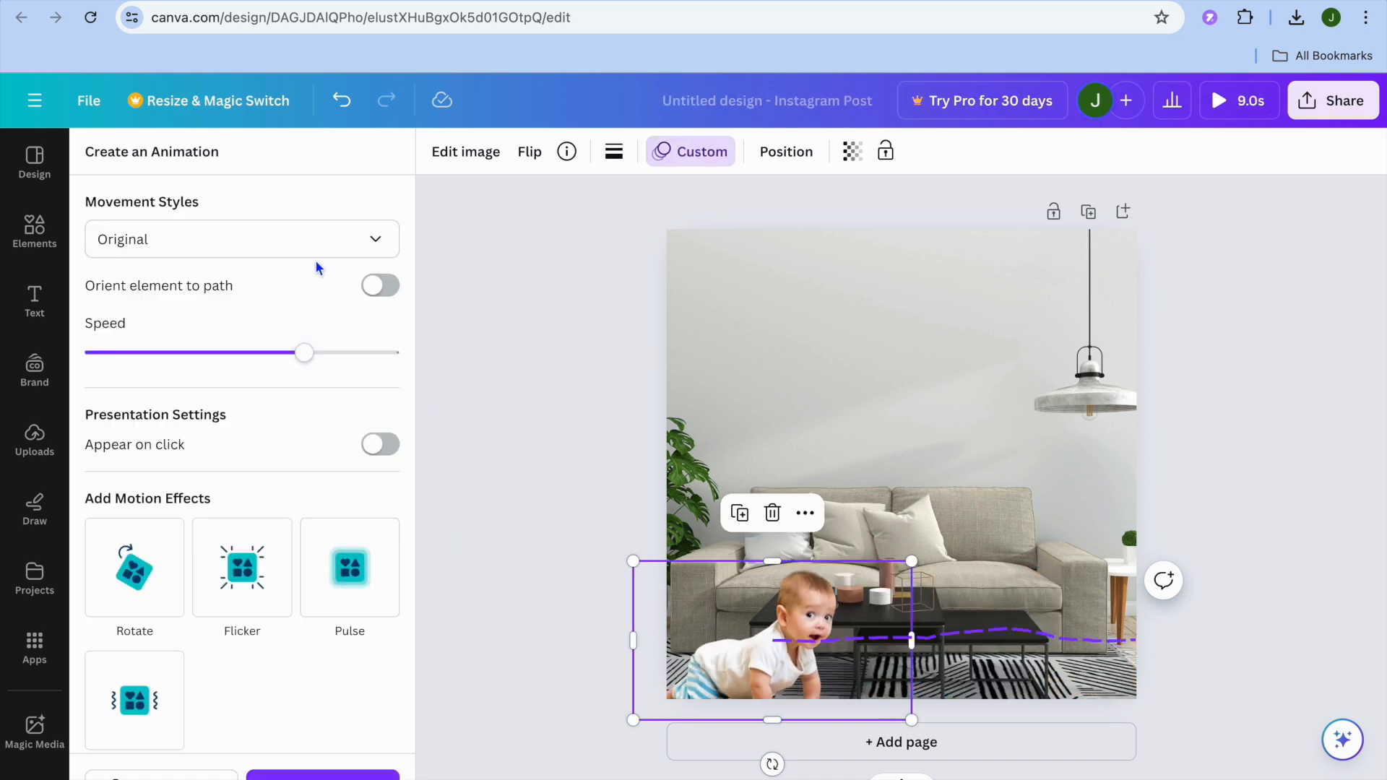
Set the baby's custom animation to the Smooth movement style and slow its speed to slightly over a third of the range.
click(241, 246)
click(233, 346)
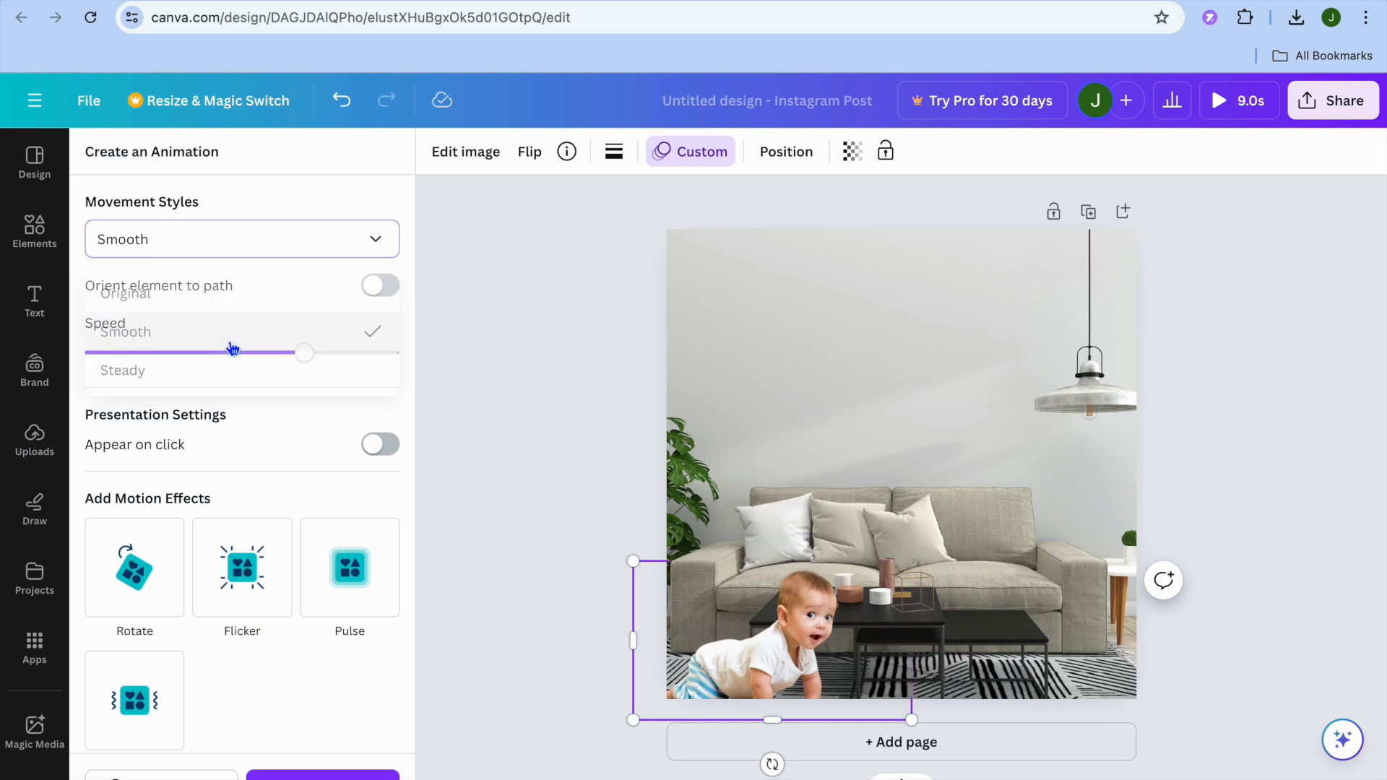
click(231, 353)
drag(232, 354, 158, 354)
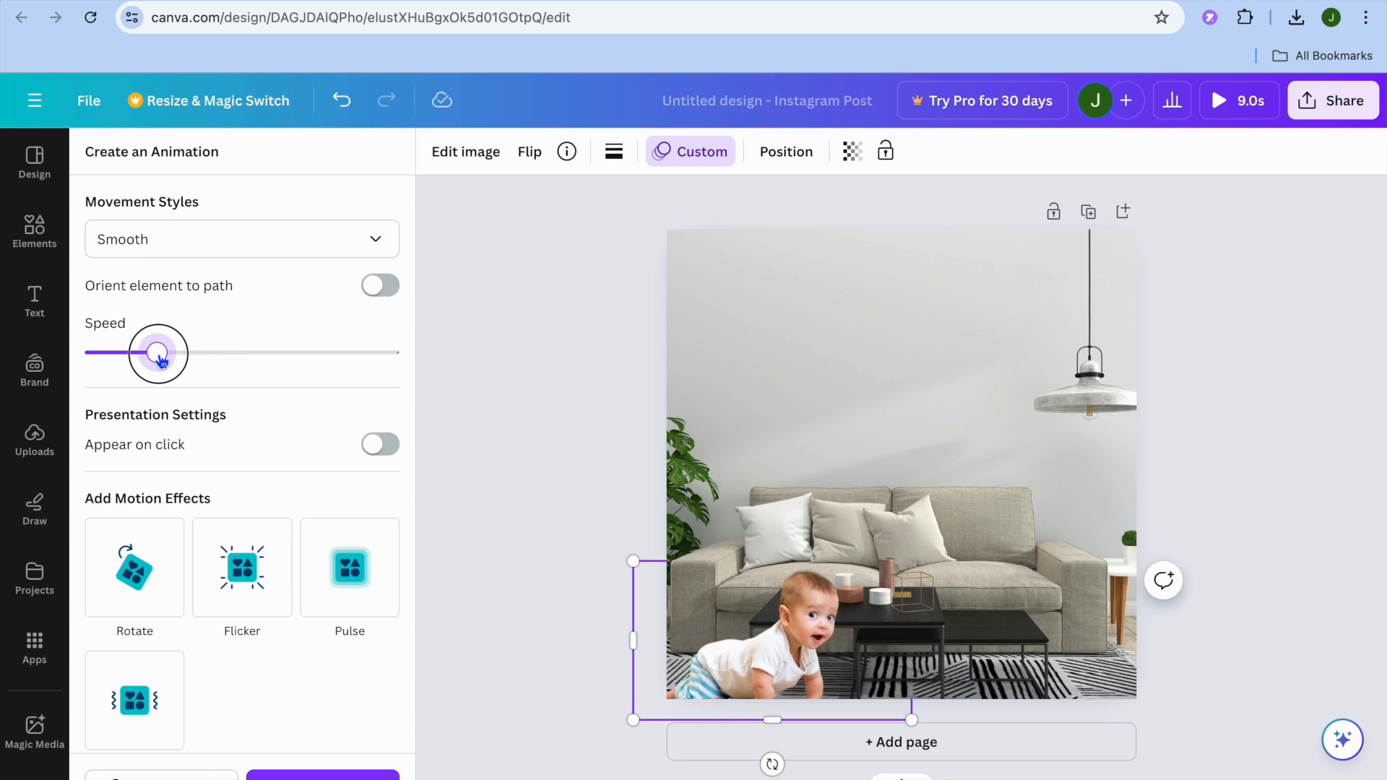
drag(160, 359, 201, 363)
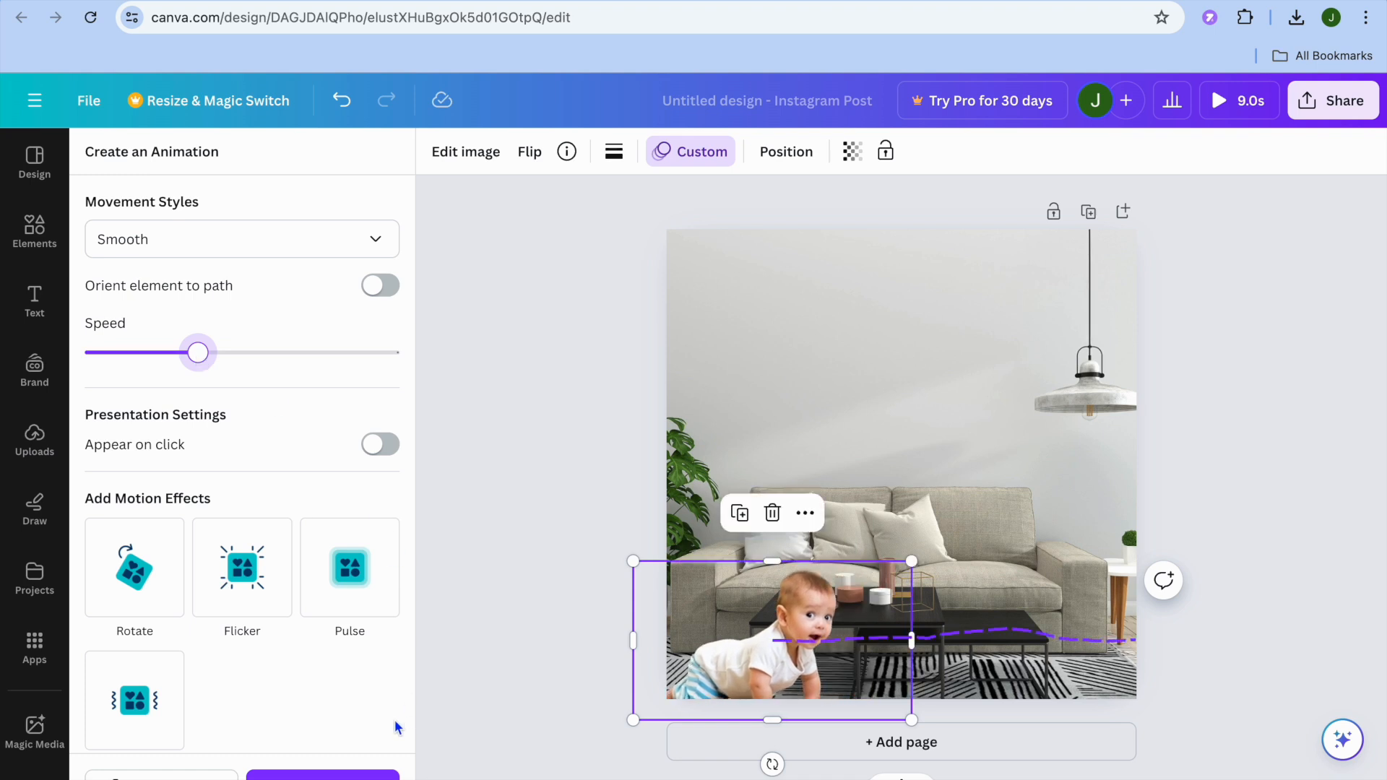
Leave the animation settings for the uploaded images, preview the baby crawling across the living room, and close the preview.
click(34, 440)
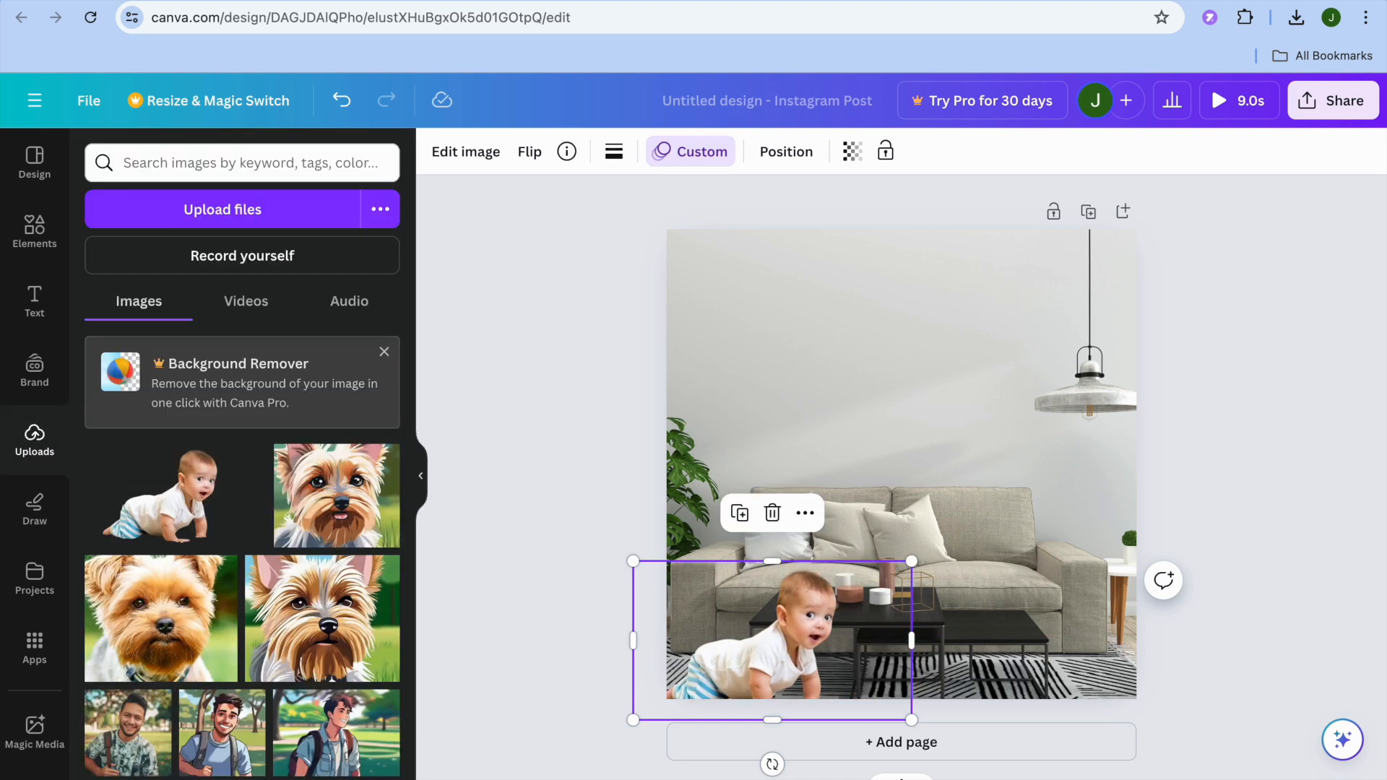
click(1222, 106)
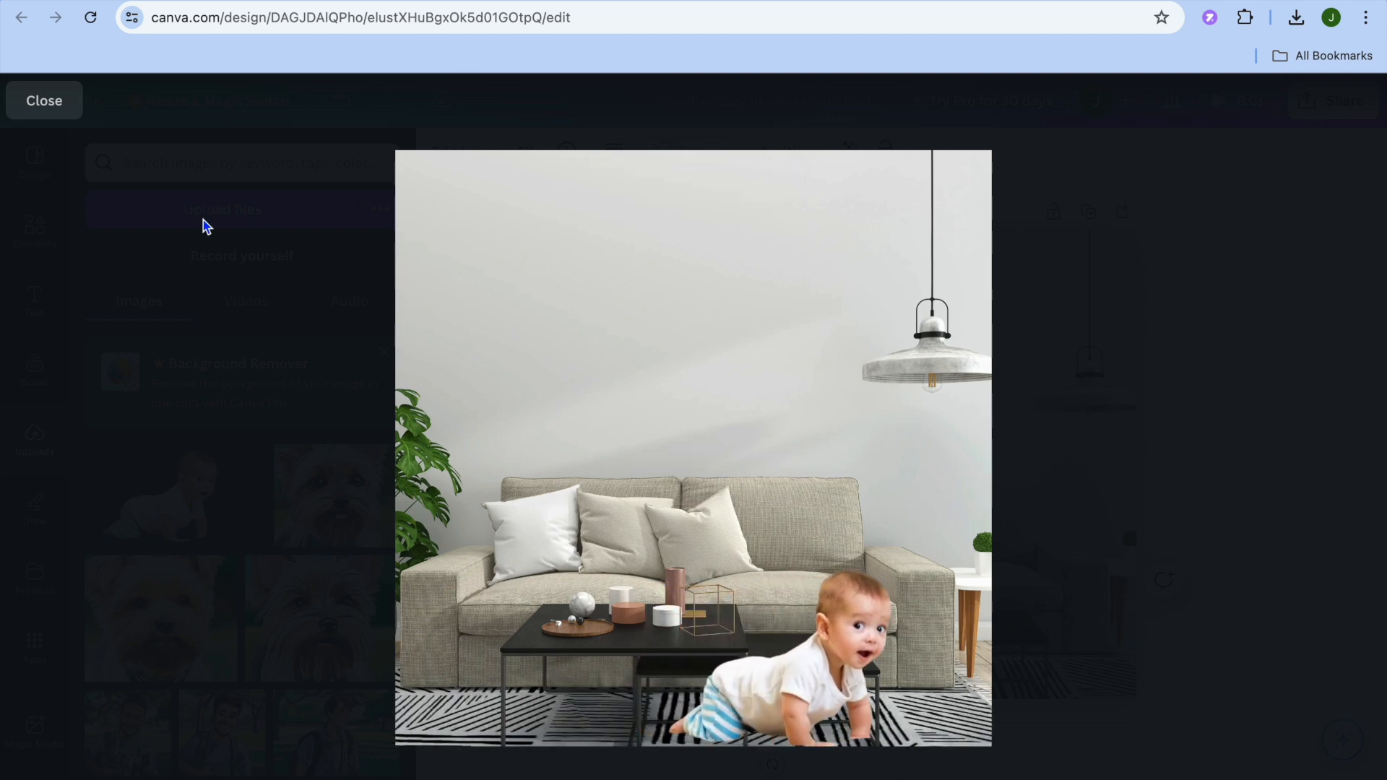
click(56, 110)
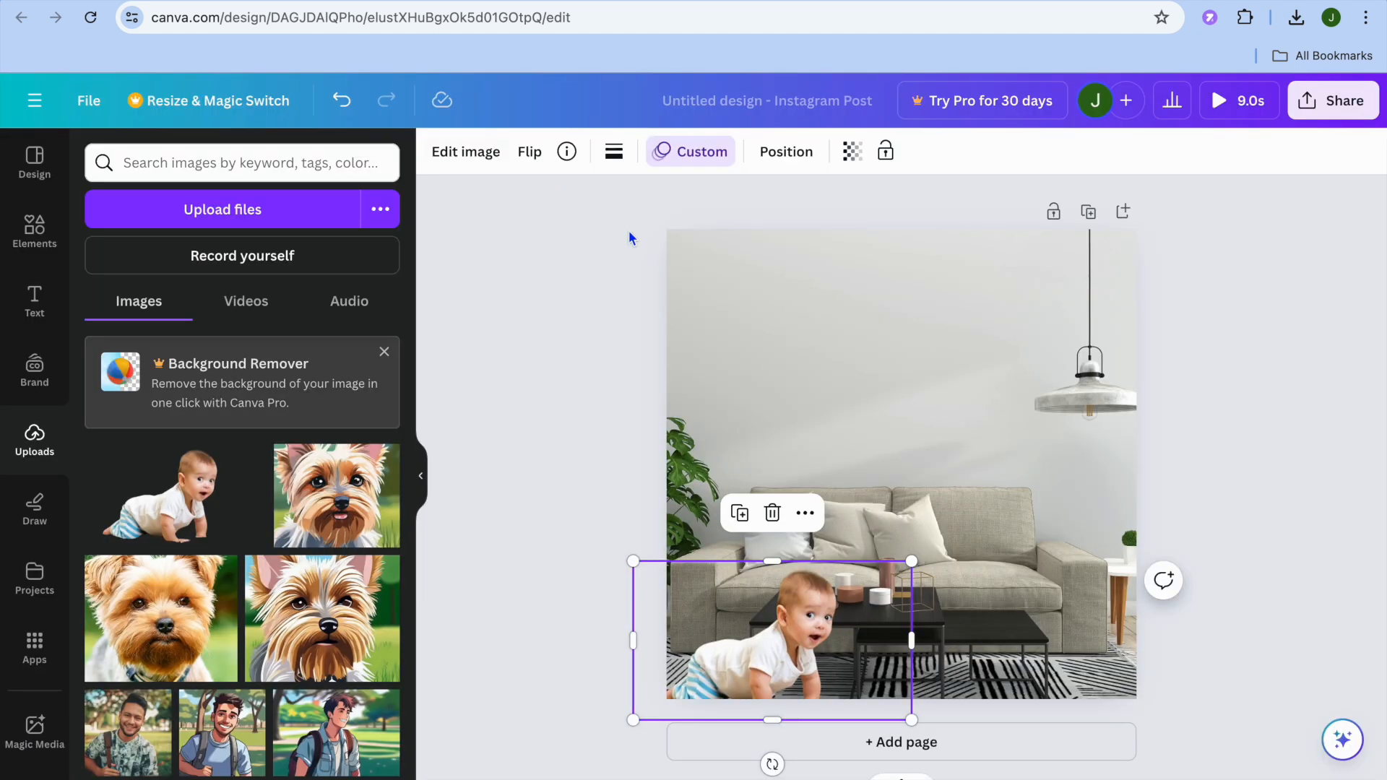